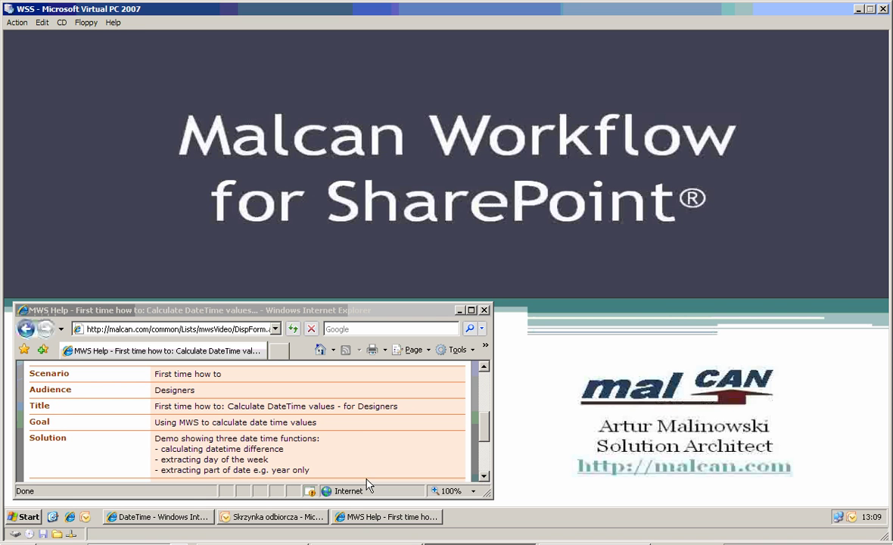
Review the DateTime item's DateStart and Unit values, leaving Unit set to Day.
left_click(159, 517)
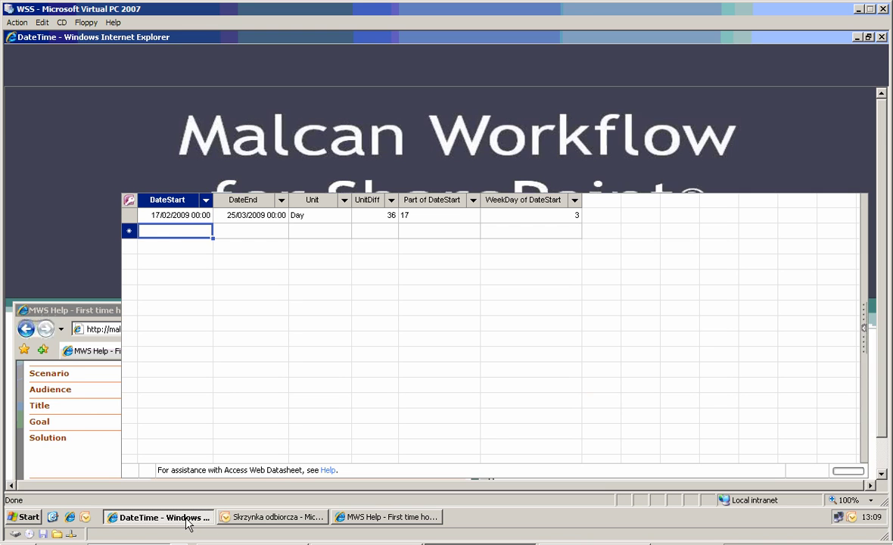
left_click(195, 216)
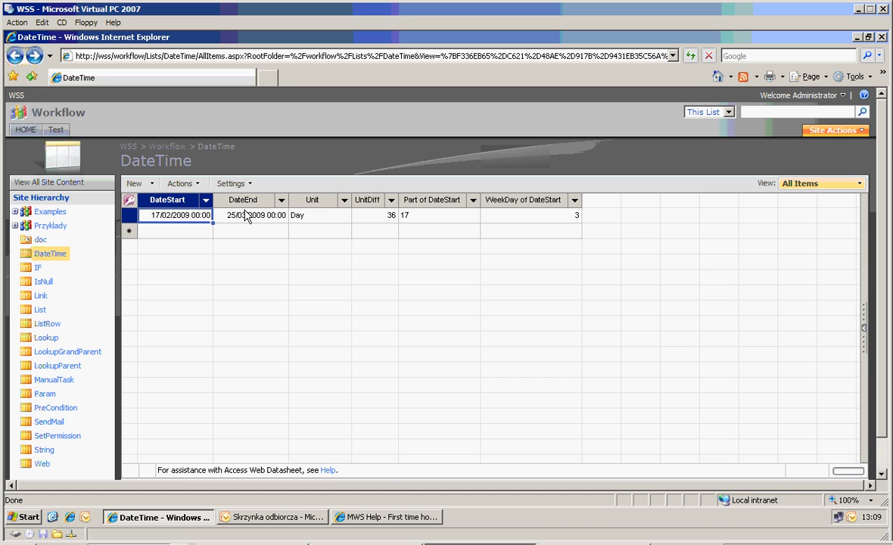
left_click(317, 218)
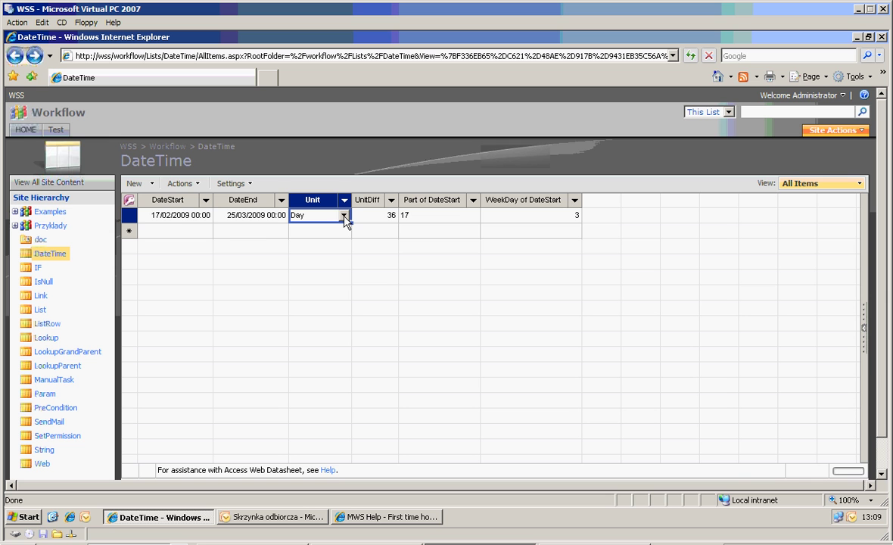
left_click(344, 217)
left_click(344, 217)
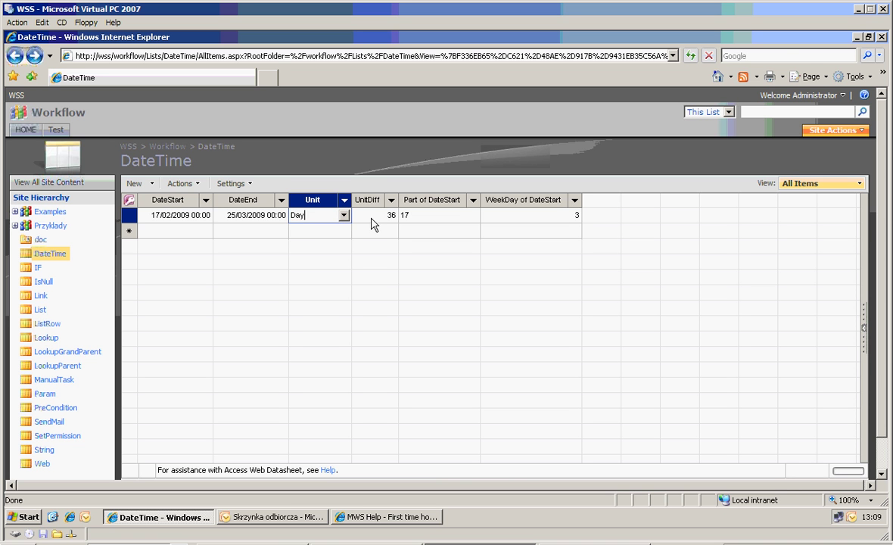
left_click(371, 218)
Widen the UnitDiff column and recheck the item's DateEnd, DateStart, Unit and UnitDiff values.
left_click_drag(399, 200, 415, 203)
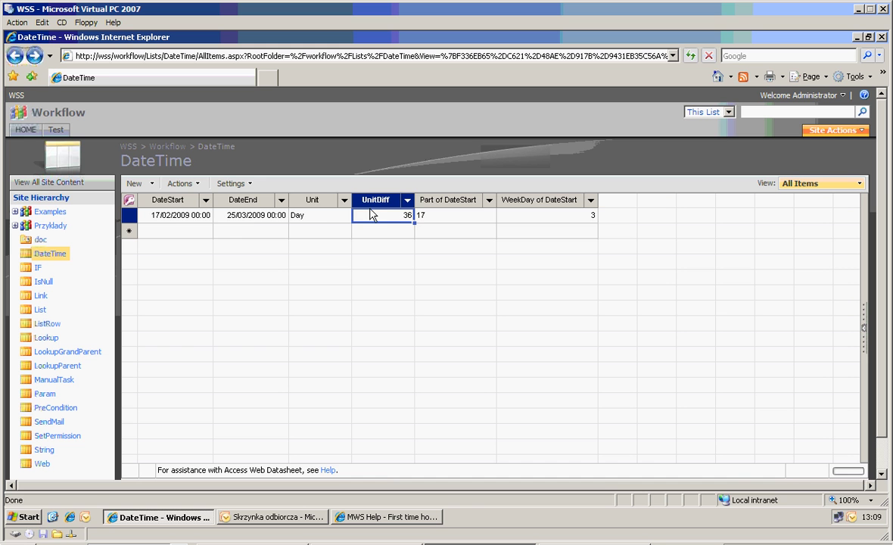
left_click(323, 220)
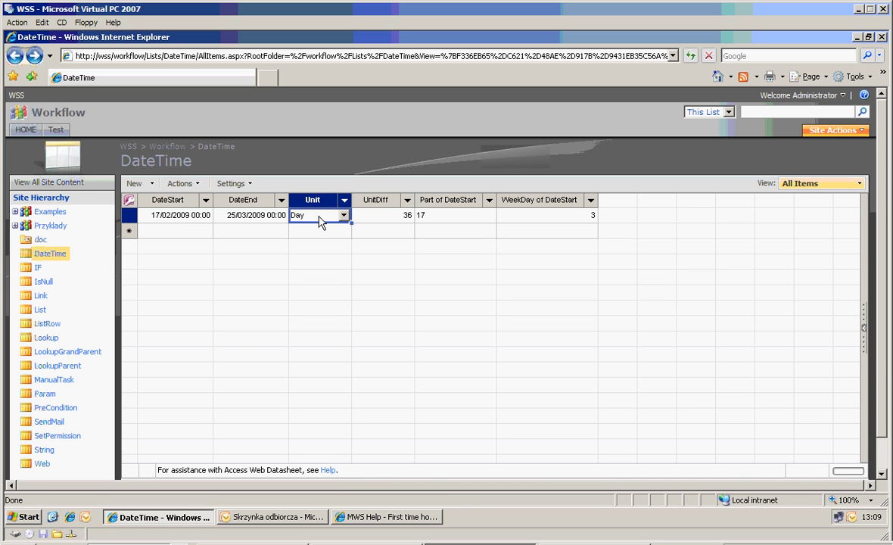
left_click(254, 220)
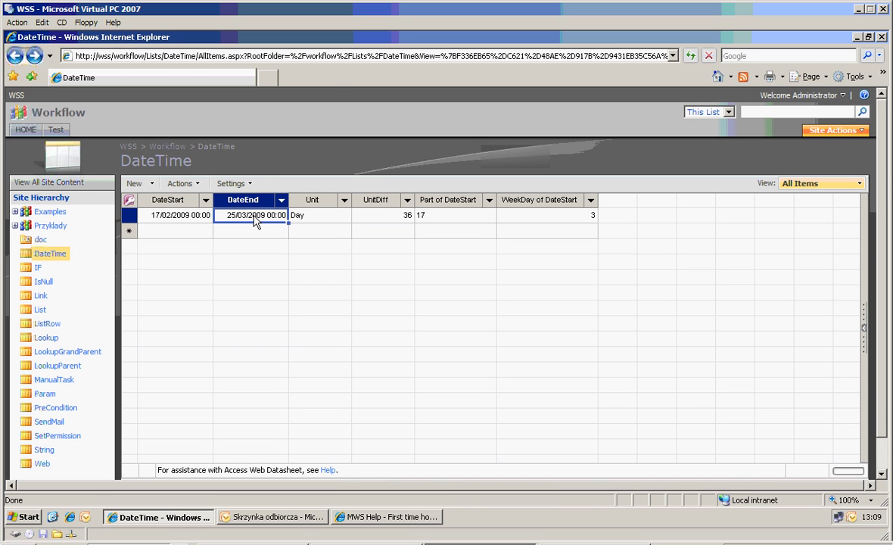
left_click(194, 220)
left_click(323, 220)
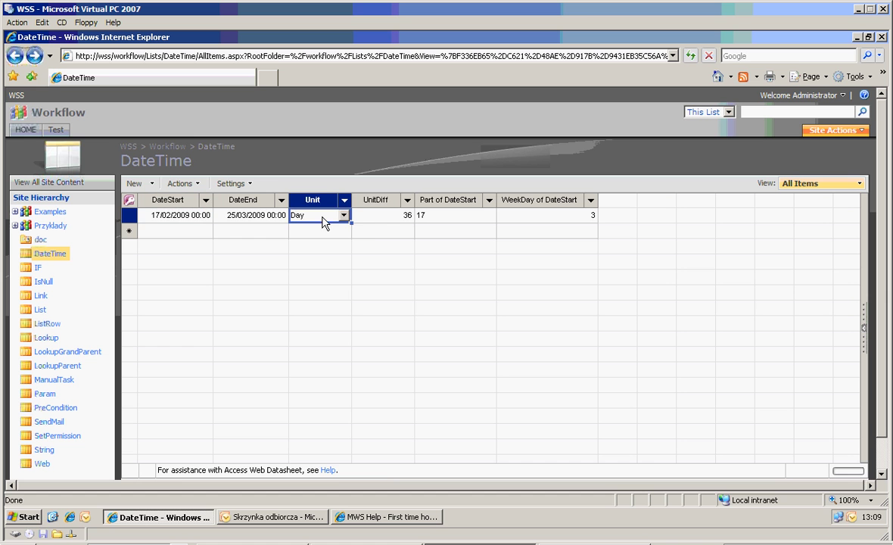
left_click(381, 220)
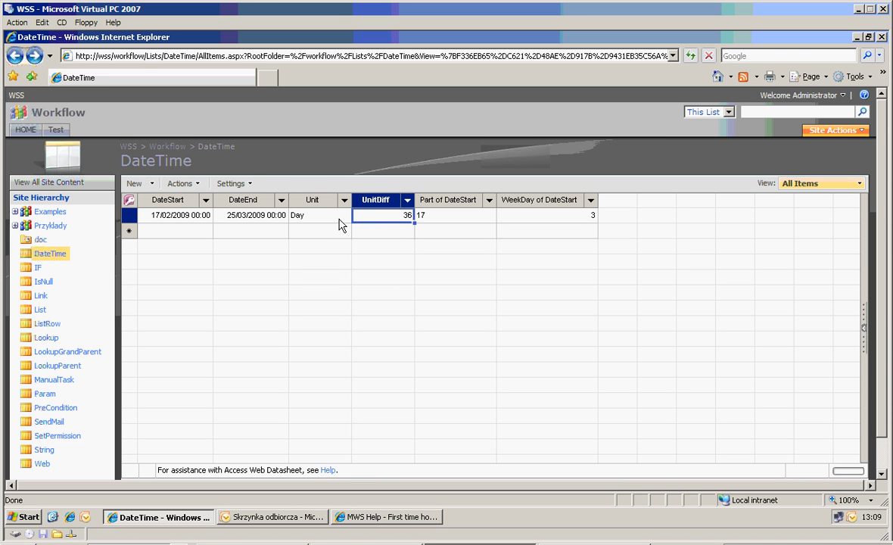
left_click(343, 220)
Set the item's Unit to Minute and check the recalculated UnitDiff of 51,840.
left_click(344, 217)
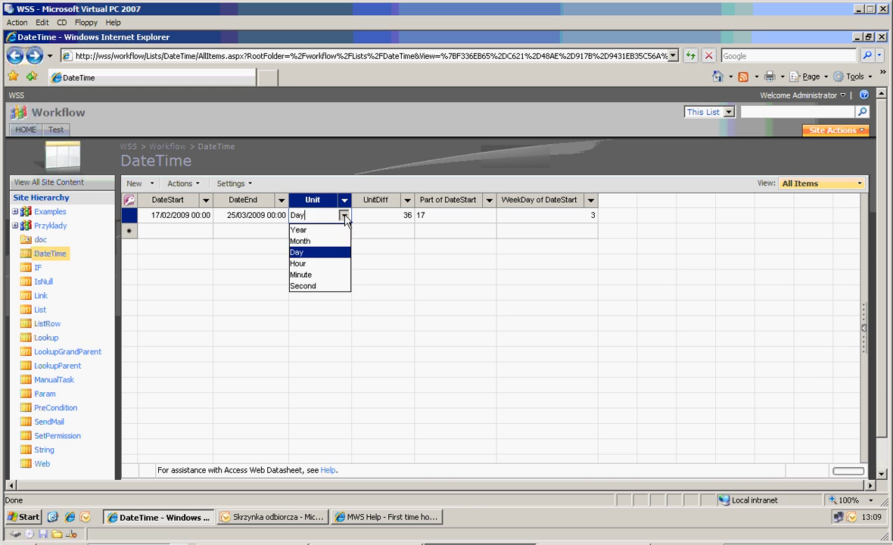
left_click(330, 276)
left_click(330, 233)
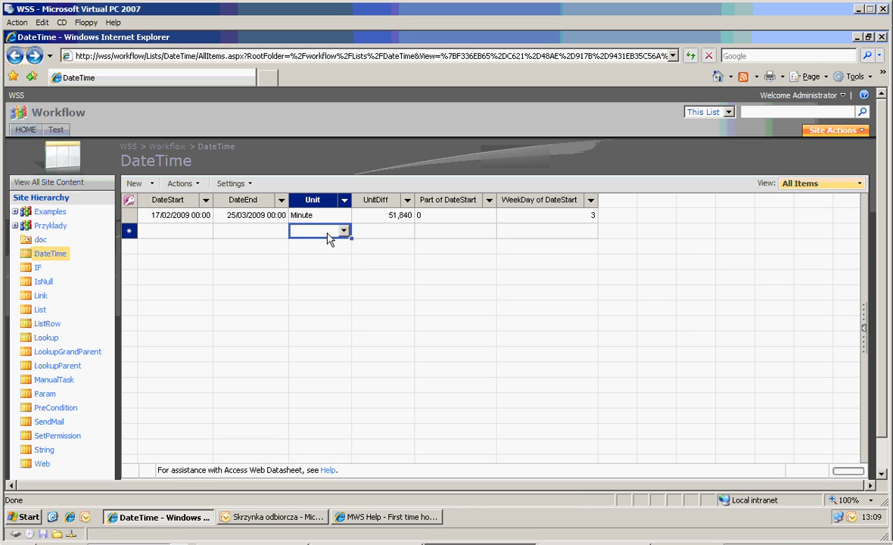
left_click(390, 220)
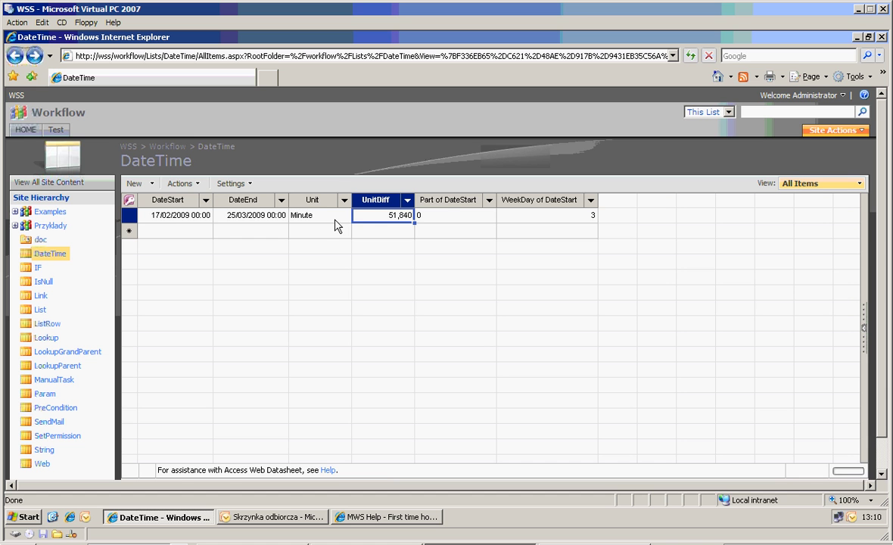
left_click(449, 220)
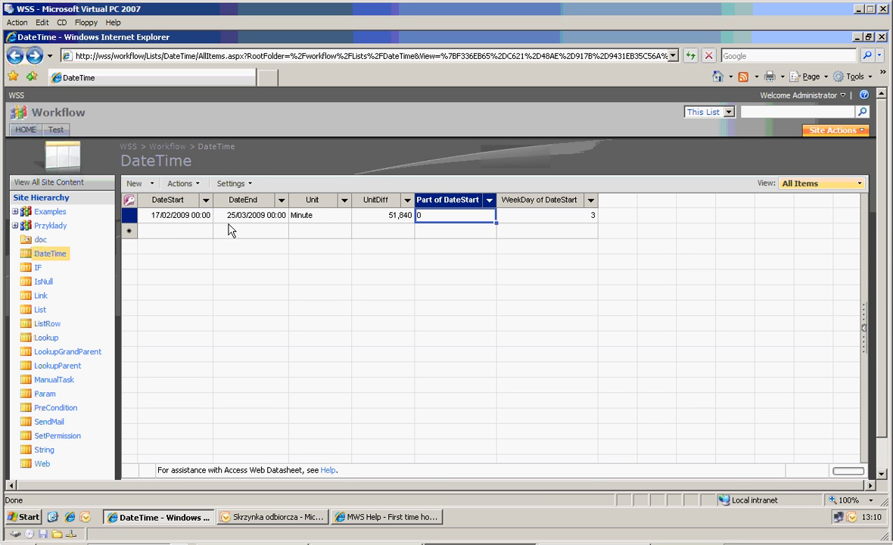
left_click(327, 224)
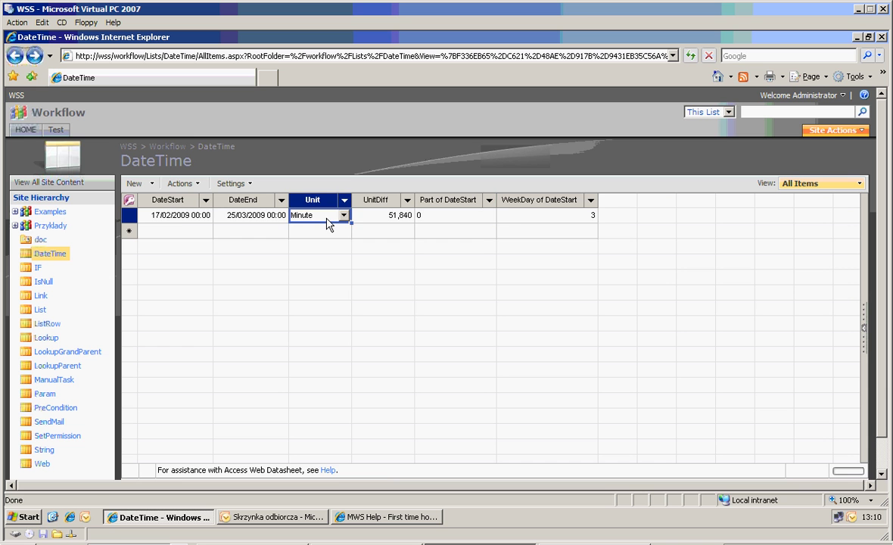
Change the DateStart time's minutes to 23, giving UnitDiff 51,817 and Part of DateStart 23.
left_click(180, 216)
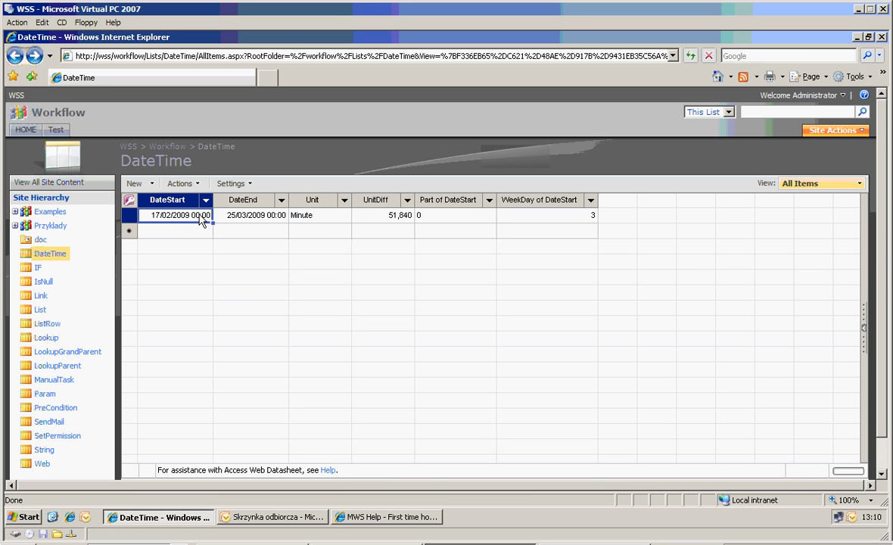
left_click(206, 217)
double_click(207, 216)
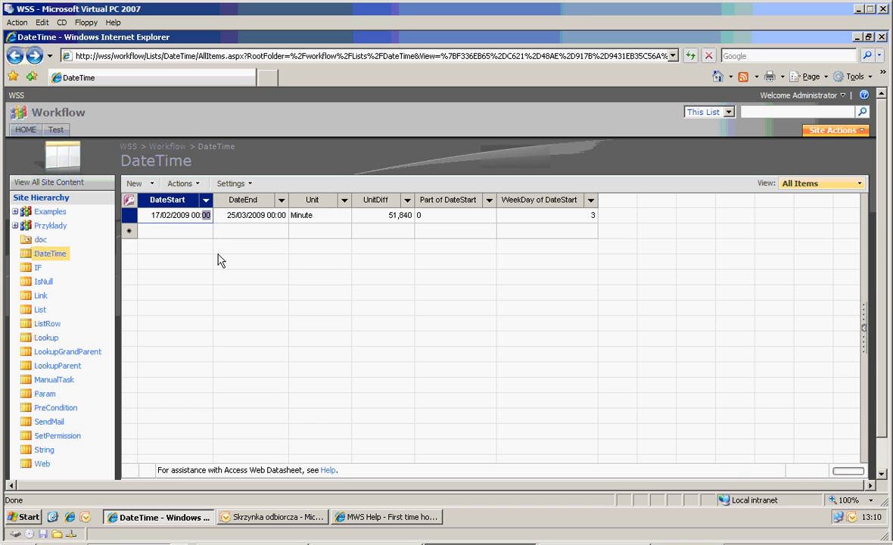
type("23")
key("Return")
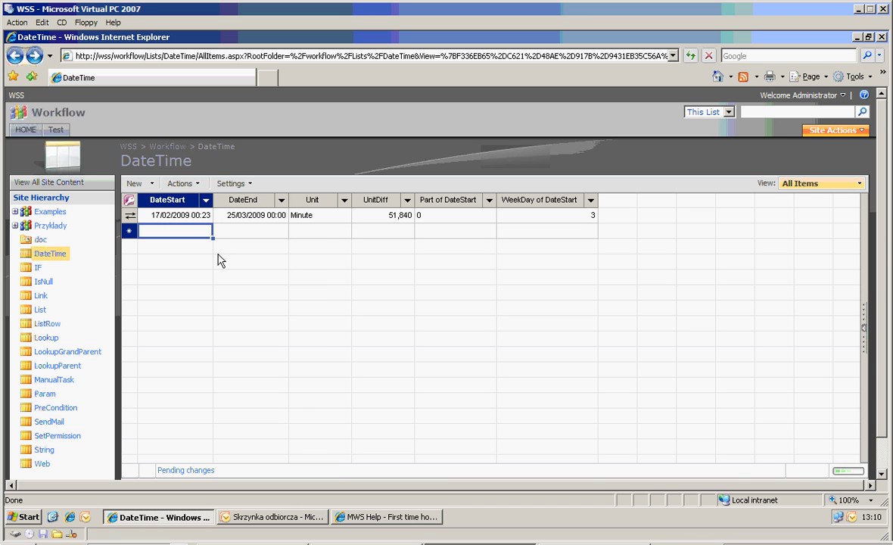
left_click(447, 217)
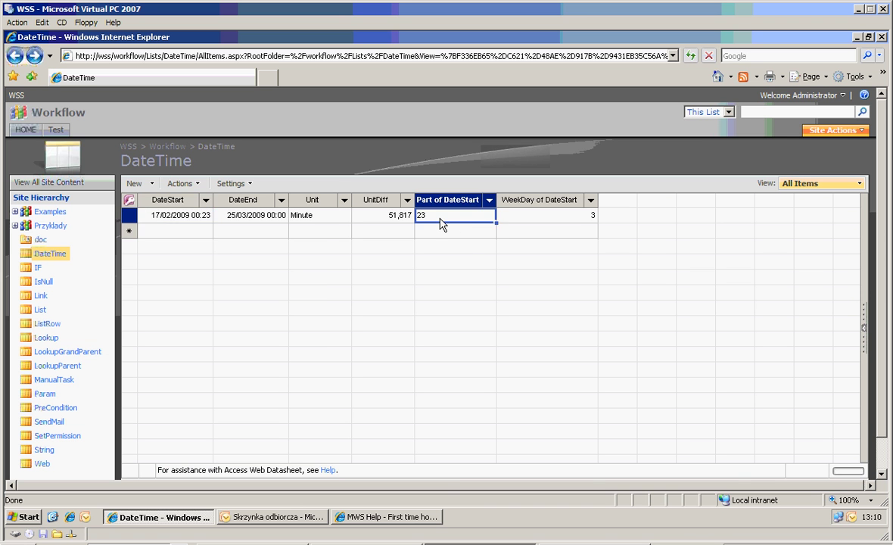
left_click(315, 218)
left_click(343, 215)
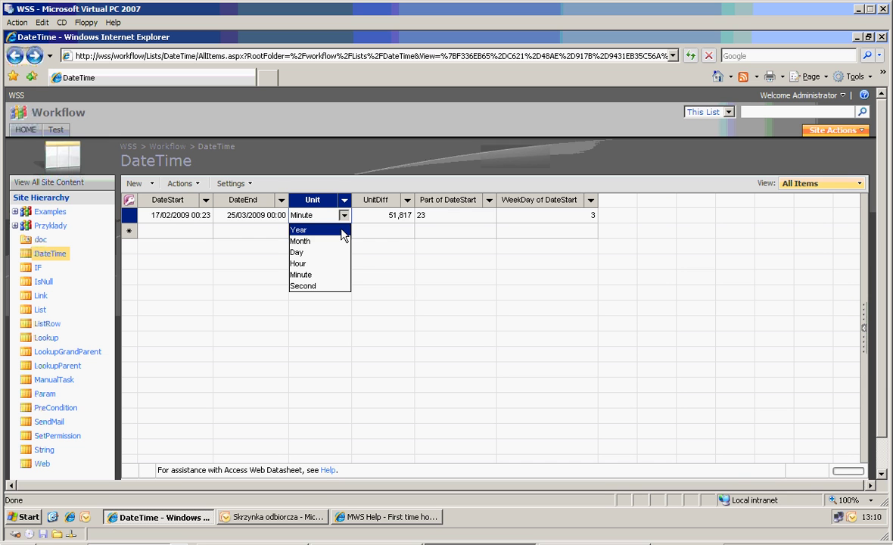
Set the Unit to Year so Part of DateStart shows 2009, and check WeekDay of DateStart.
left_click(341, 231)
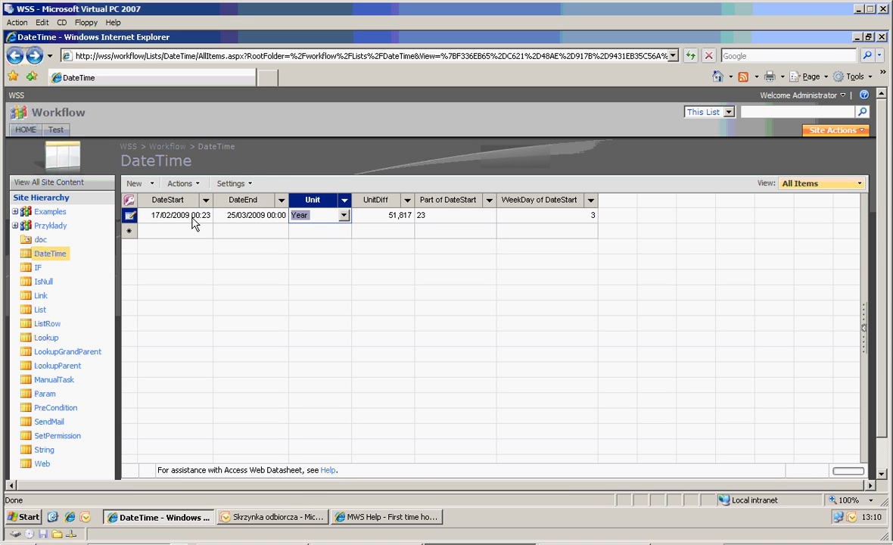
left_click(306, 236)
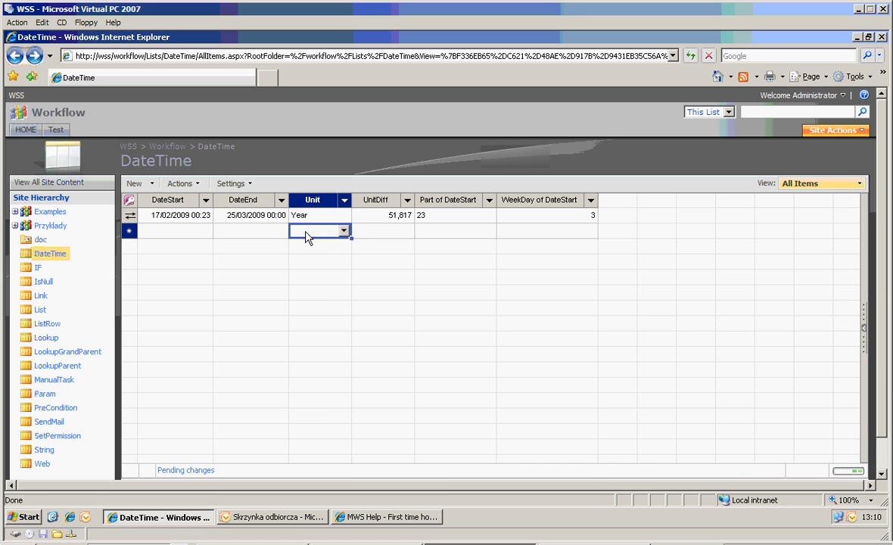
left_click(468, 220)
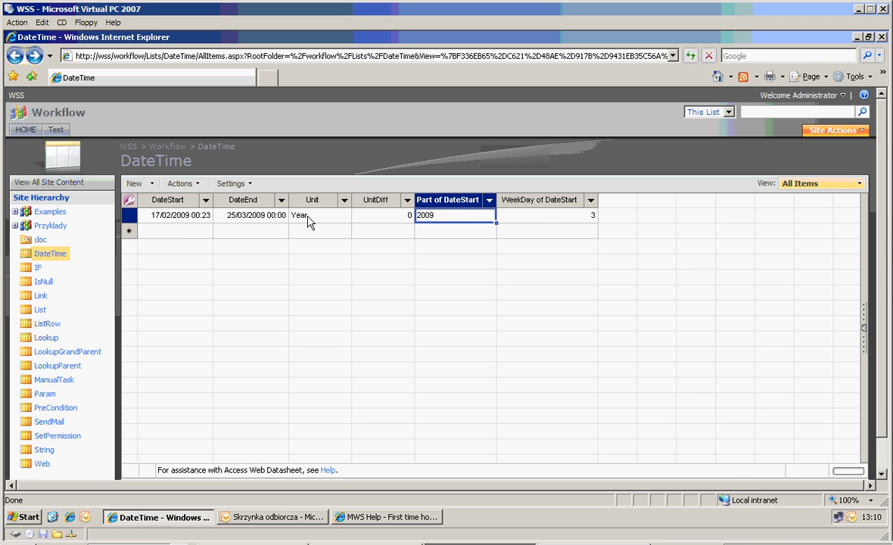
left_click(538, 219)
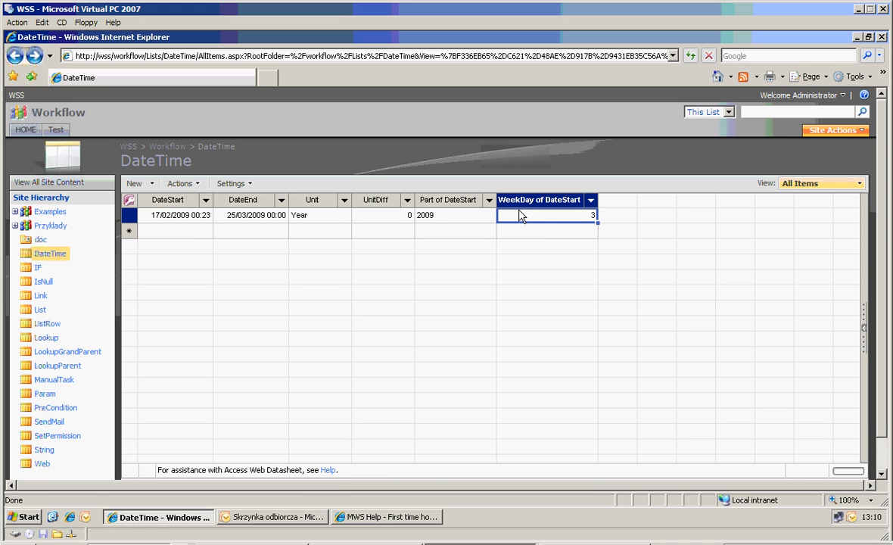
Start changing the DateStart month to 3, cancel the edit, and check the system clock.
left_click(170, 215)
key("BackSpace")
type("3")
key("Escape")
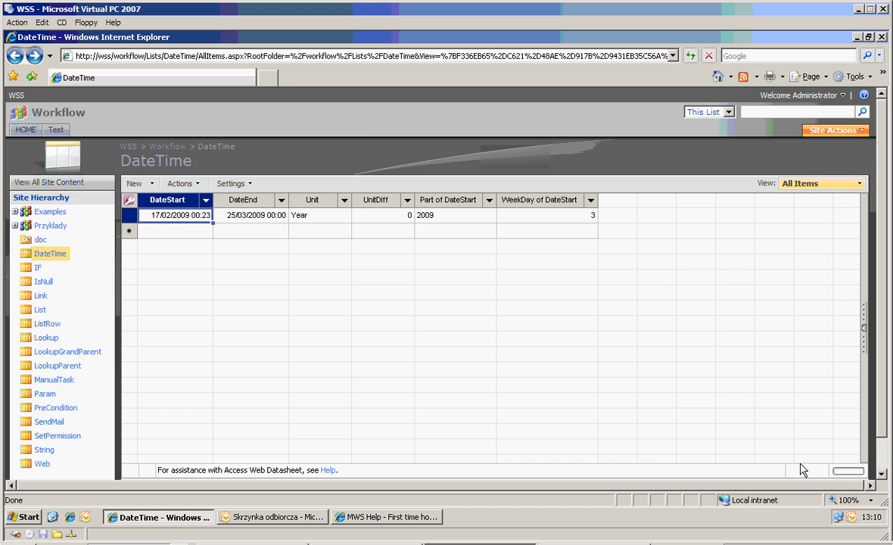
left_click(876, 520)
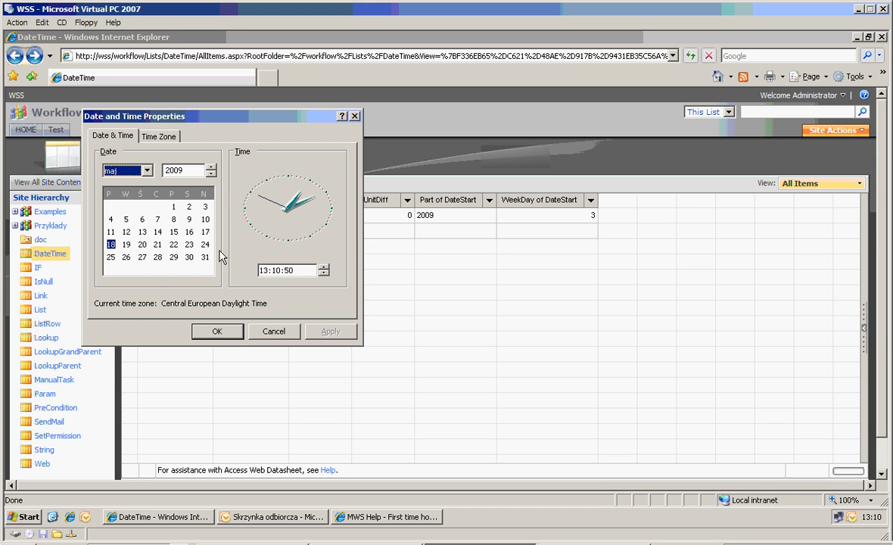
left_click(137, 170)
left_click(142, 194)
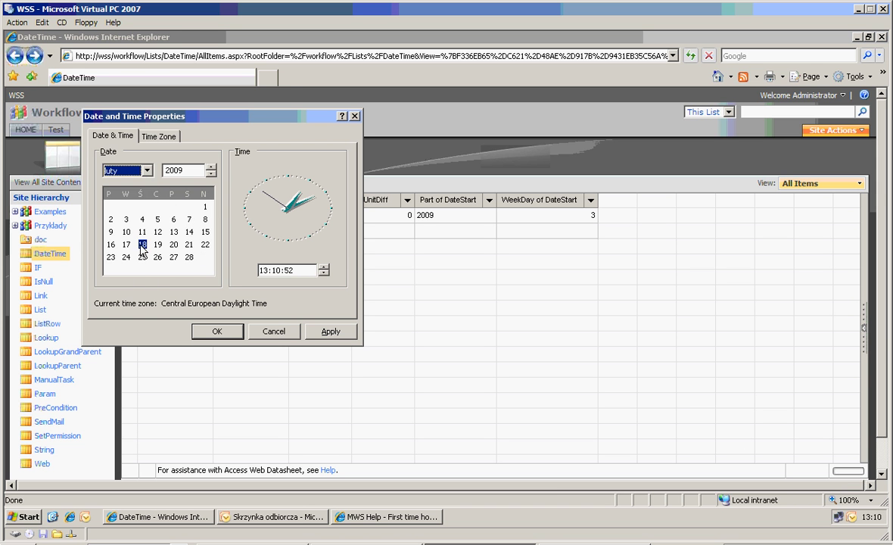
left_click_drag(220, 121, 423, 207)
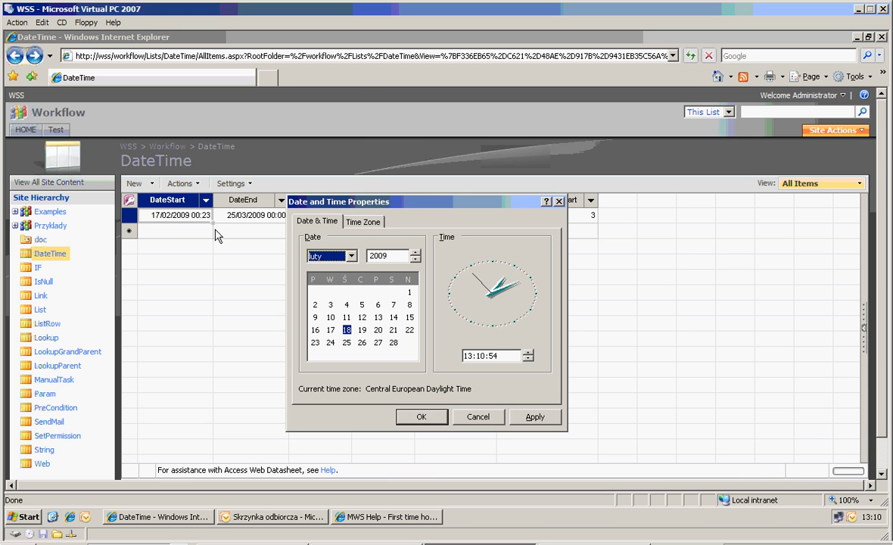
left_click(331, 330)
left_click_drag(515, 201, 436, 227)
left_click(394, 442)
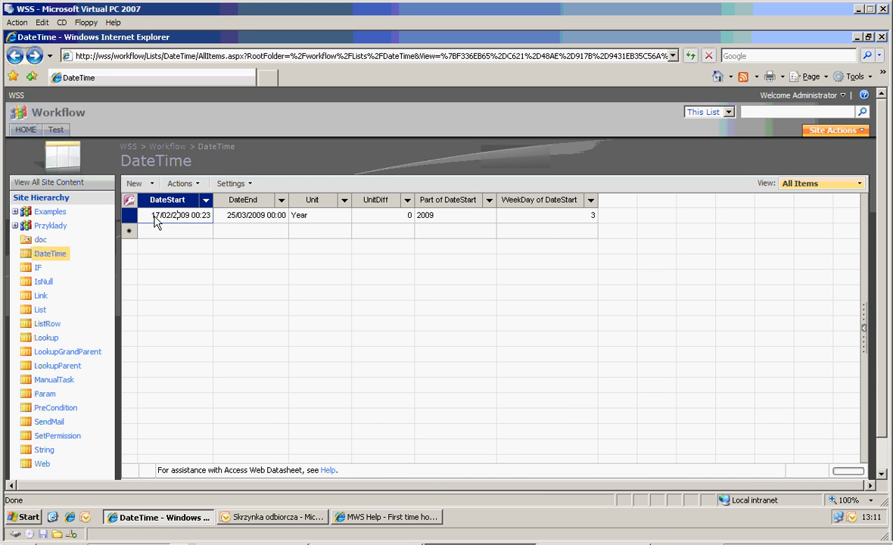
key("BackSpace")
type("6")
key("Down")
left_click(154, 216)
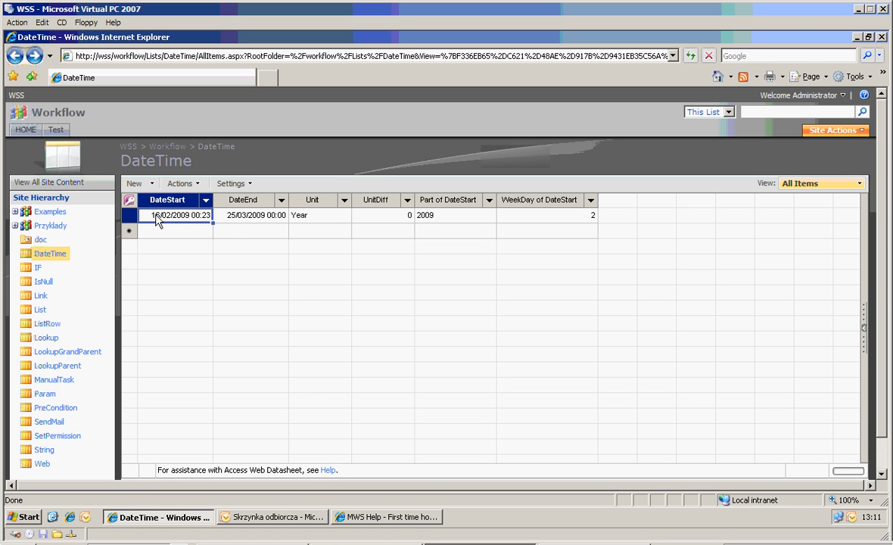
key("BackSpace")
type("4")
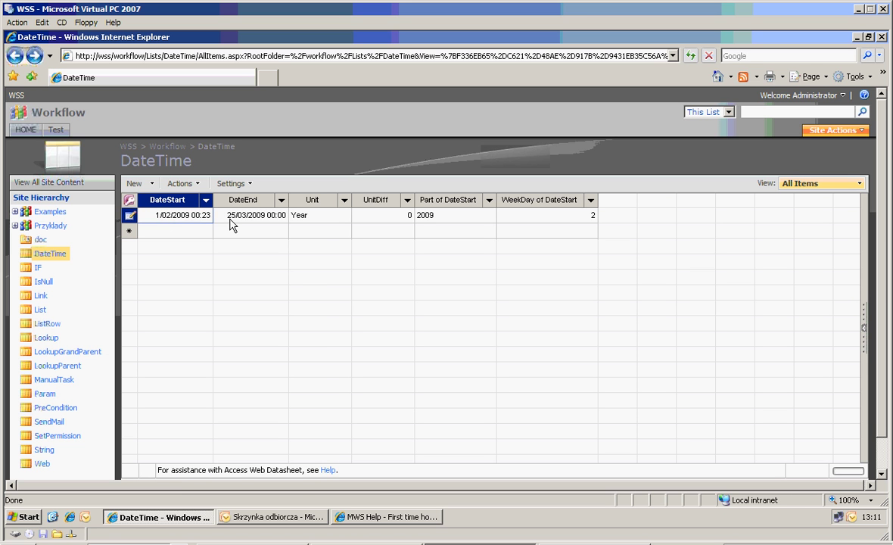
key("Down")
key("Up")
key("End")
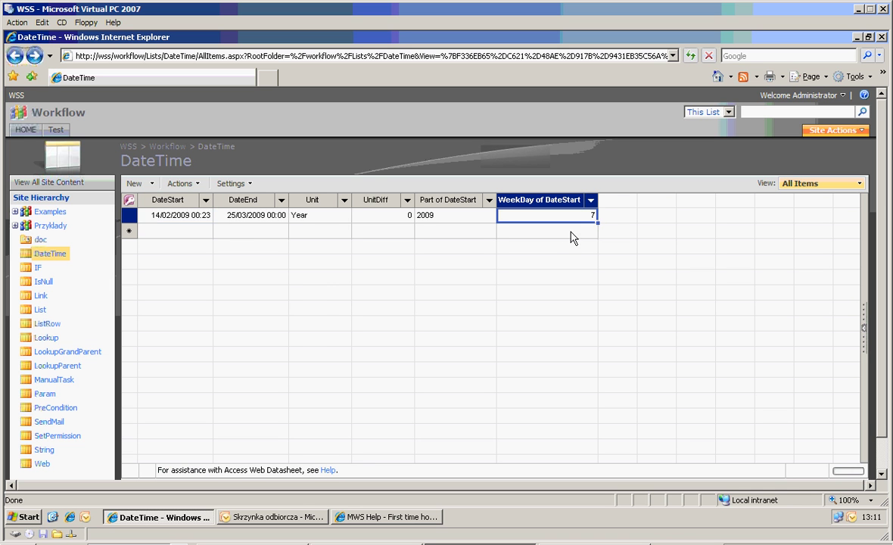
left_click(182, 220)
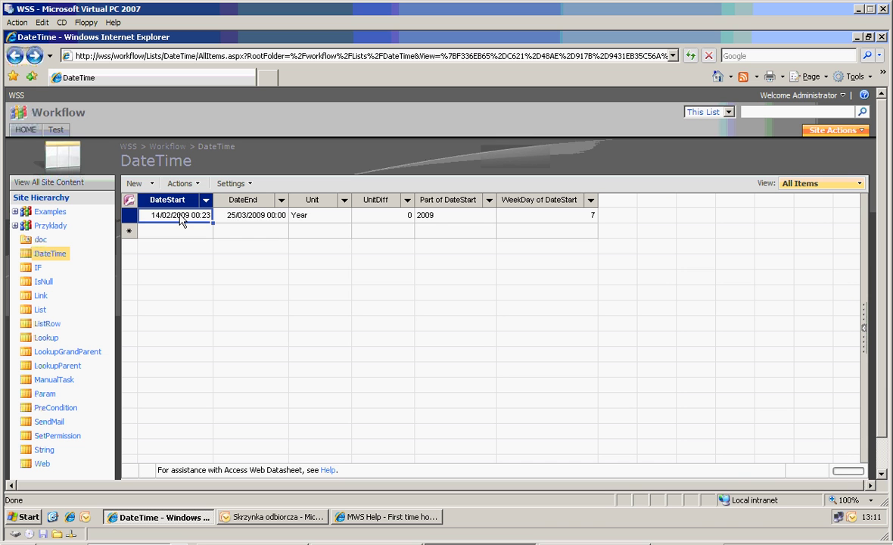
left_click(303, 218)
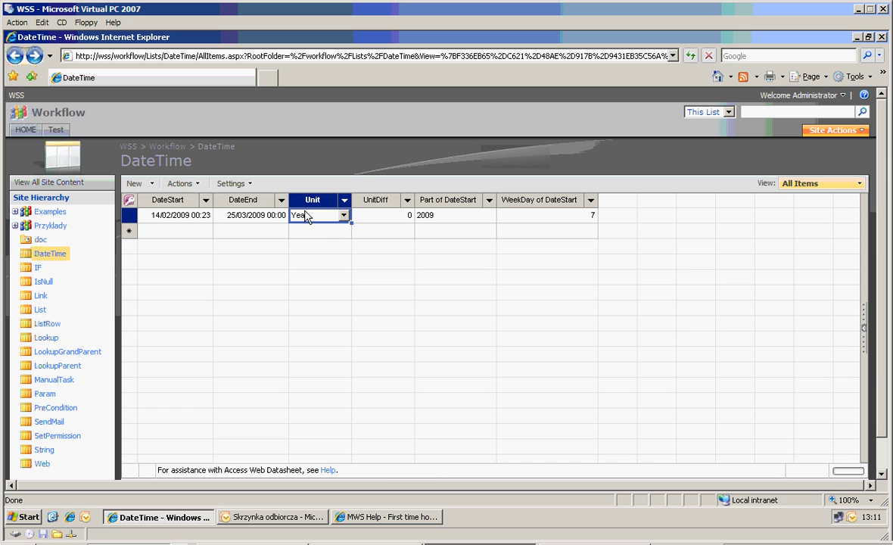
Go from DateTime List Settings to Malcan Workflow Manage Actions and show the actions & steps as a datasheet.
left_click(240, 184)
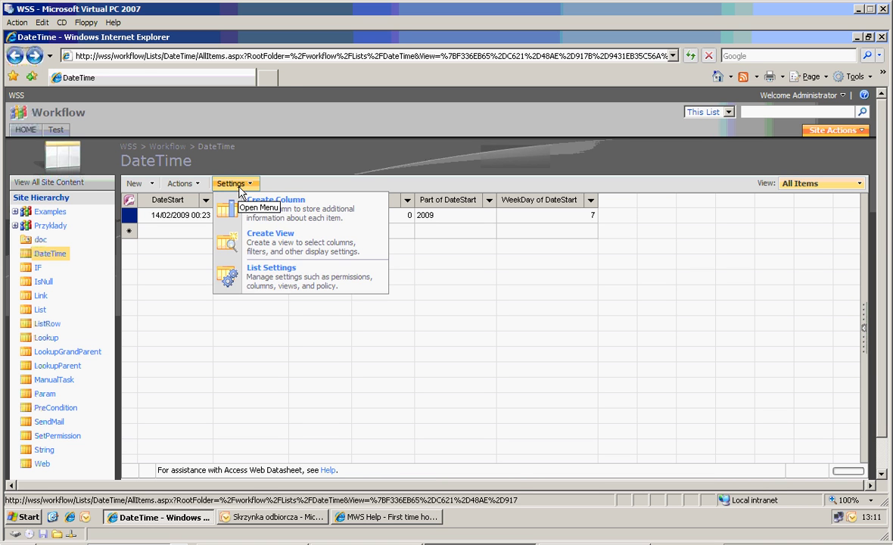
left_click(272, 282)
left_click(421, 356)
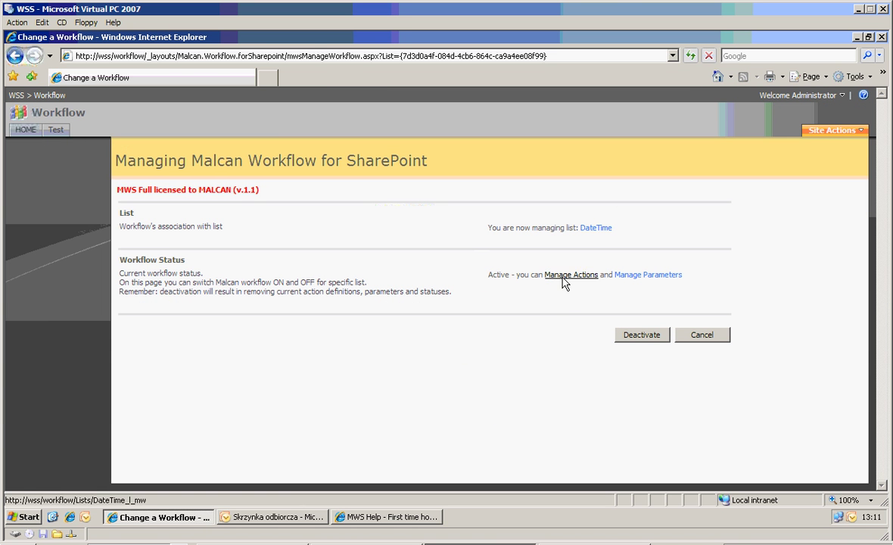
left_click(564, 275)
left_click(602, 229)
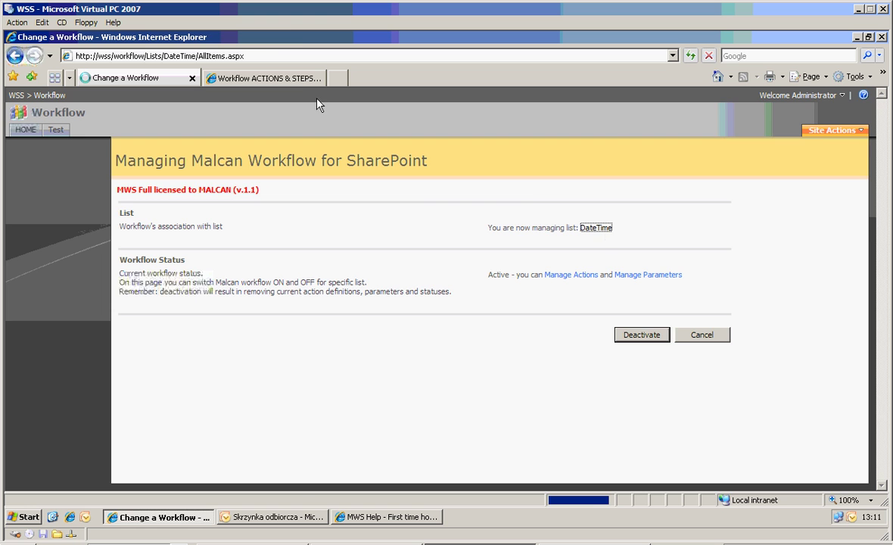
left_click(278, 78)
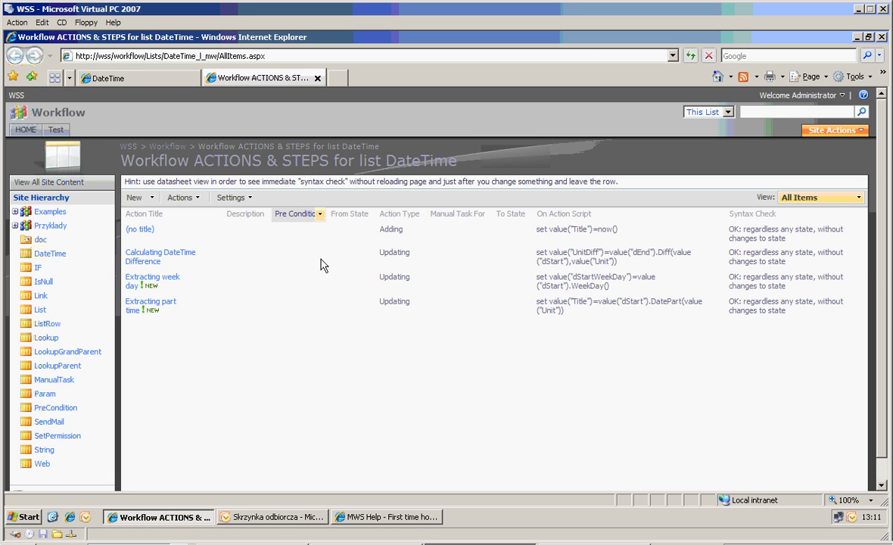
left_click(185, 198)
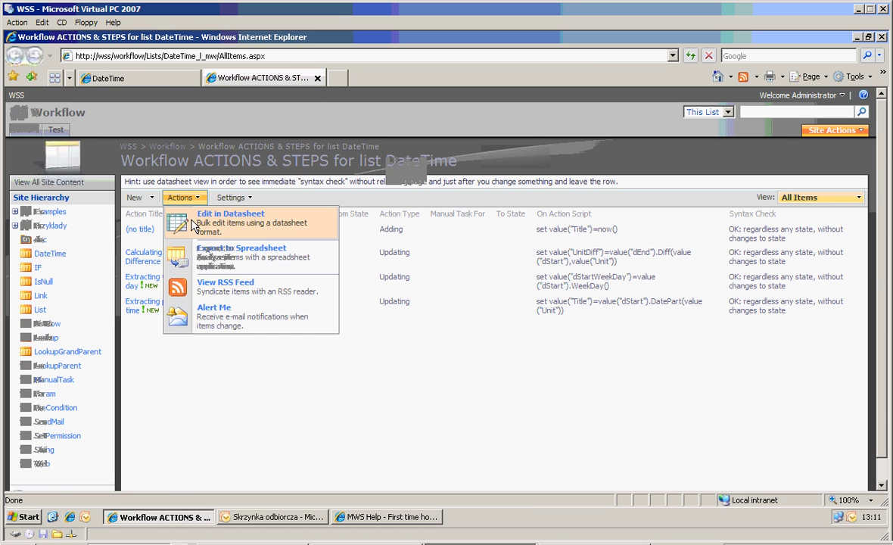
left_click(194, 226)
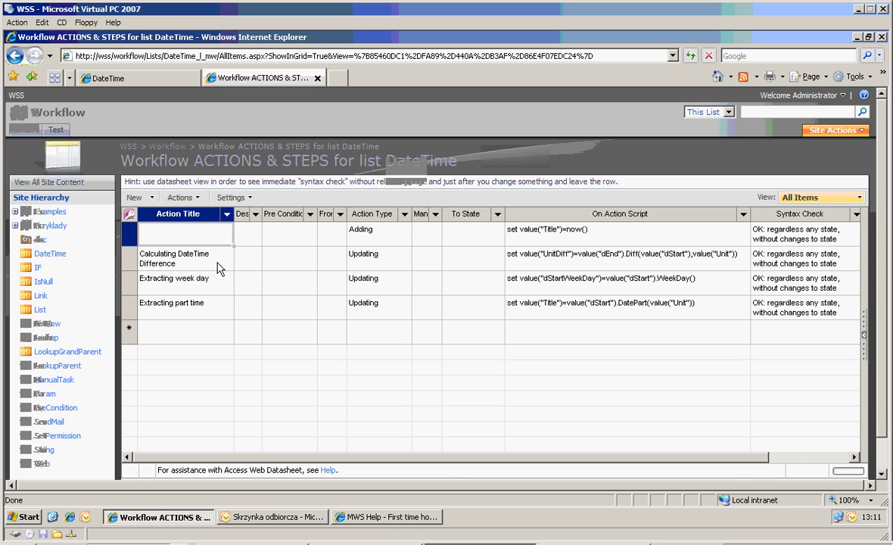
Inspect the Adding and Updating action types and the Calculating DateTime Difference script.
left_click(399, 236)
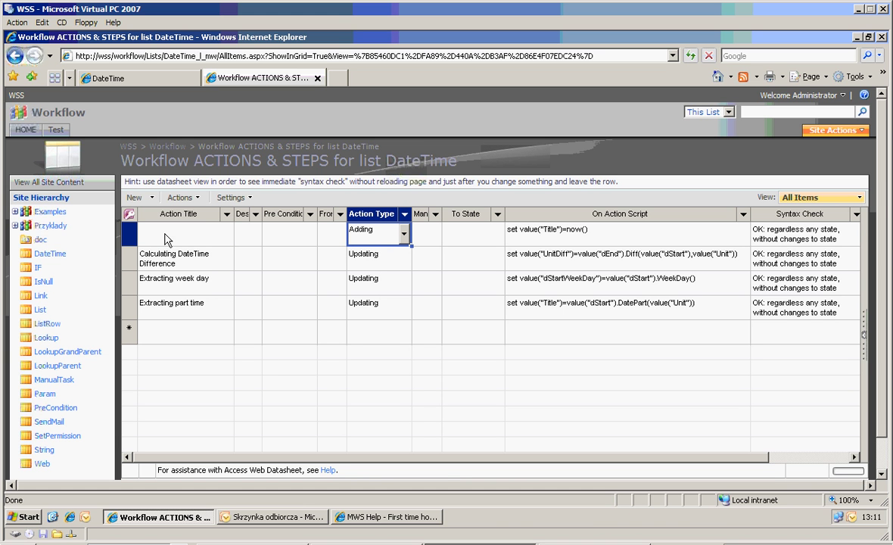
left_click(369, 261)
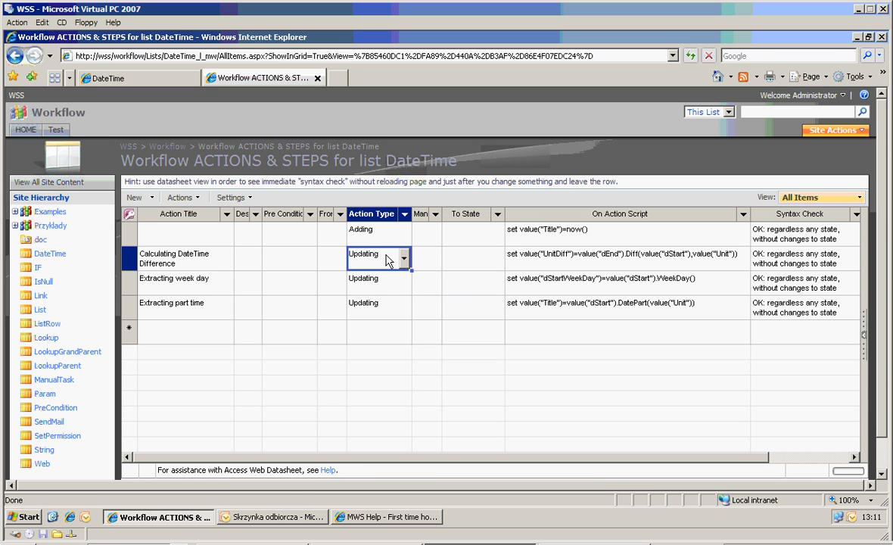
left_click(187, 263)
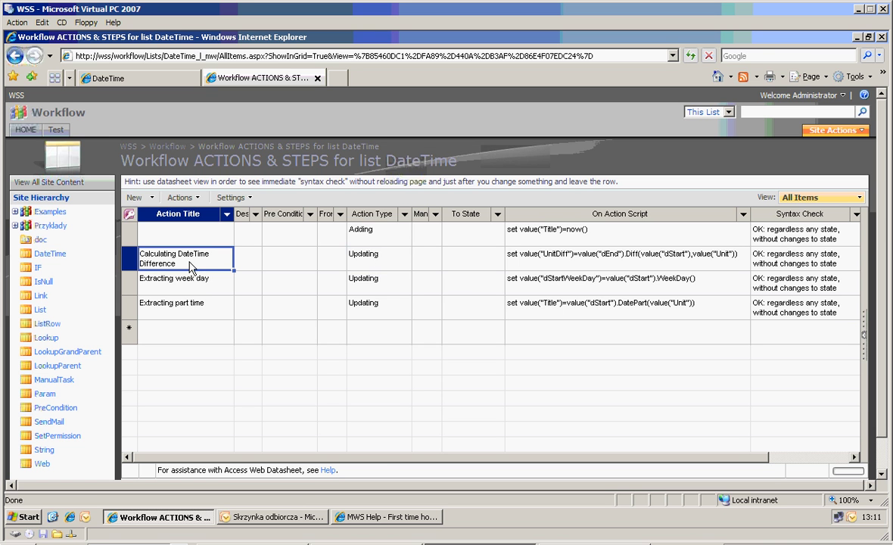
left_click(538, 266)
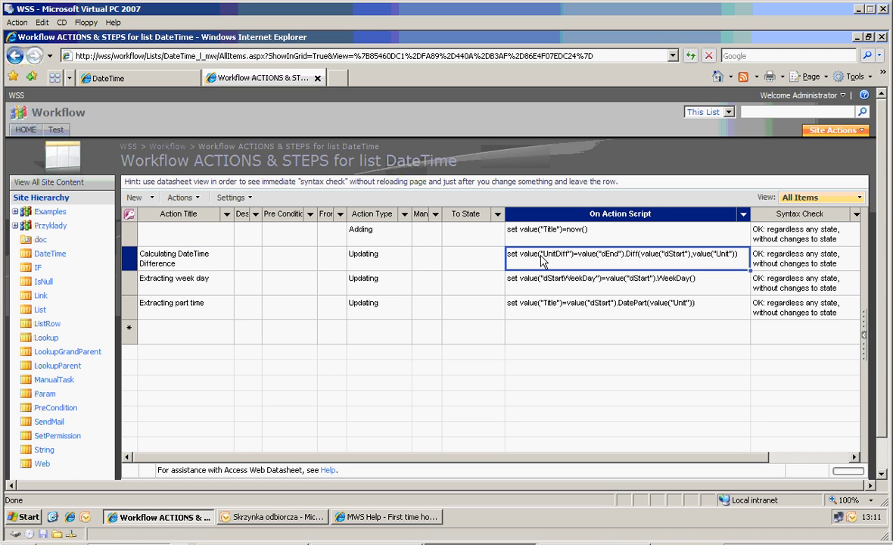
Show the DateTime list in Datasheet view and check the item's UnitDiff value.
left_click(175, 83)
left_click(179, 183)
left_click(189, 206)
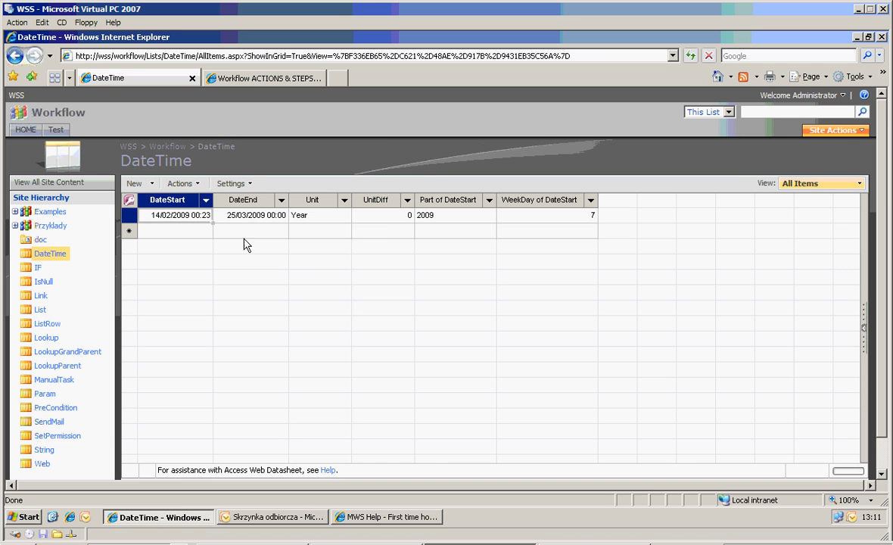
left_click(381, 218)
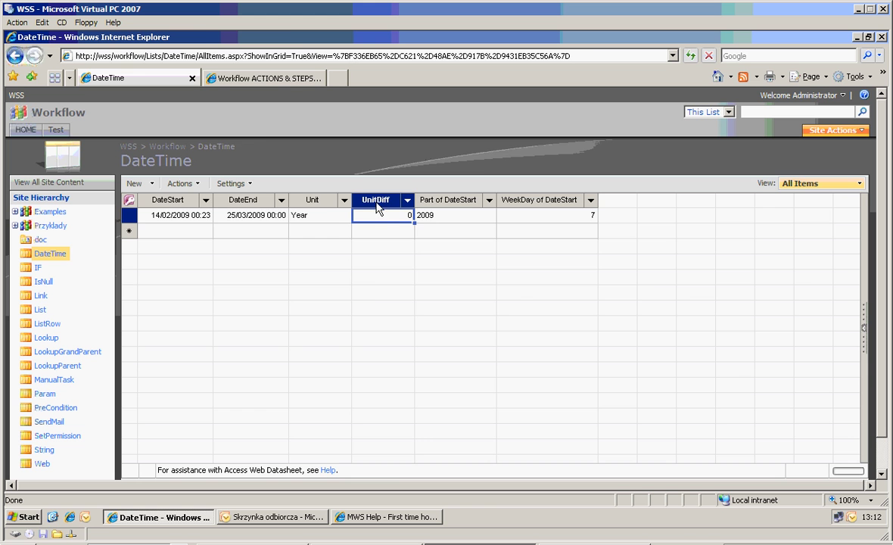
Examine the date-difference script dEnd.Diff(dStart, Unit), highlighting its end date and arguments.
left_click(294, 80)
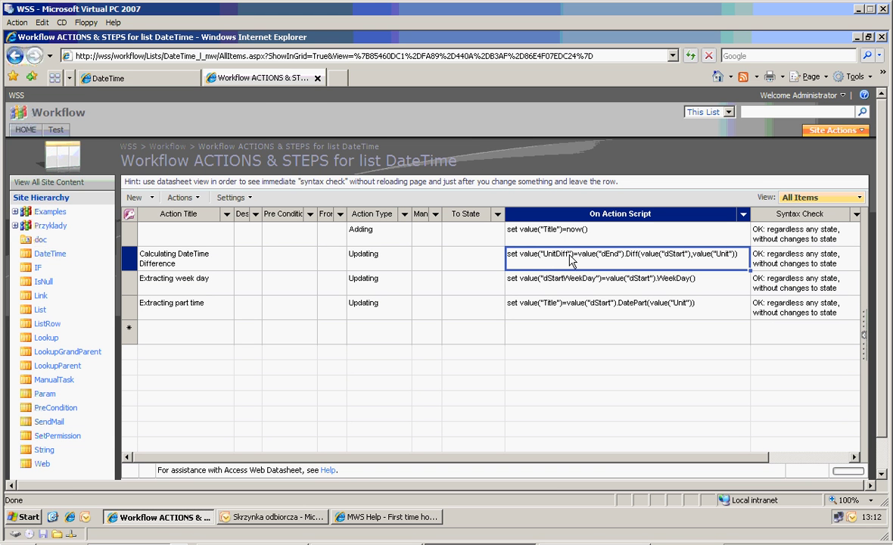
left_click_drag(579, 258, 642, 258)
left_click(625, 257)
left_click(645, 262)
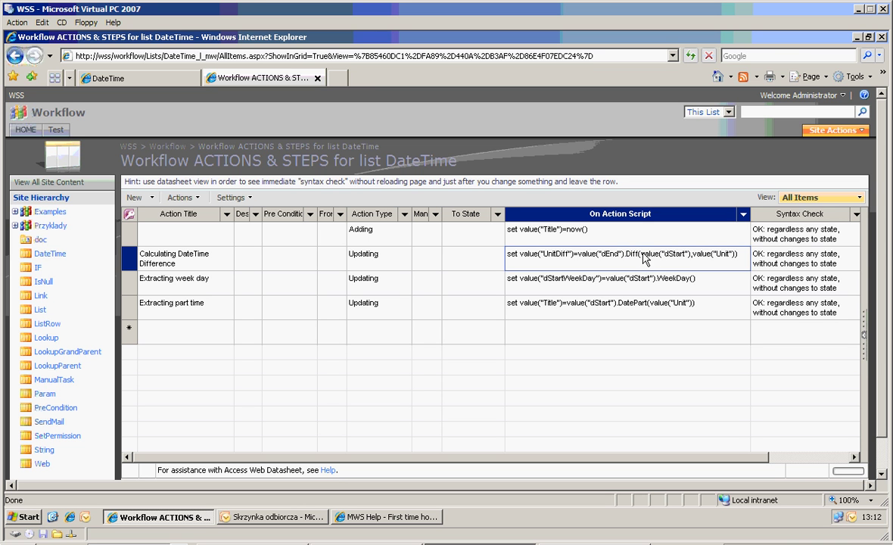
left_click_drag(645, 261, 737, 261)
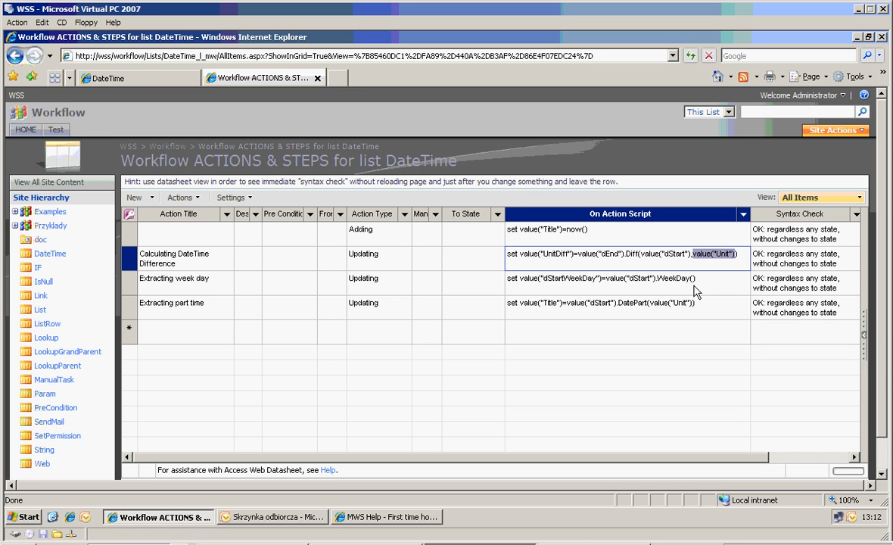
key("Down")
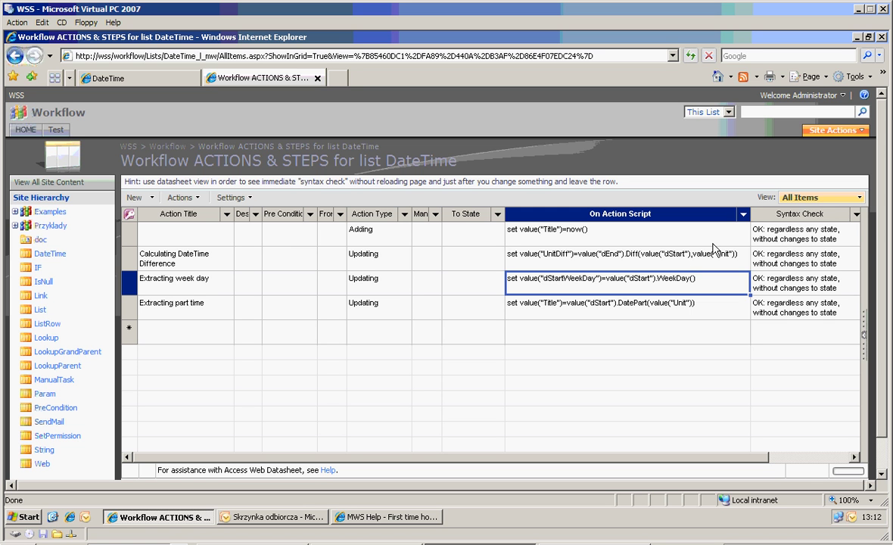
left_click(376, 262)
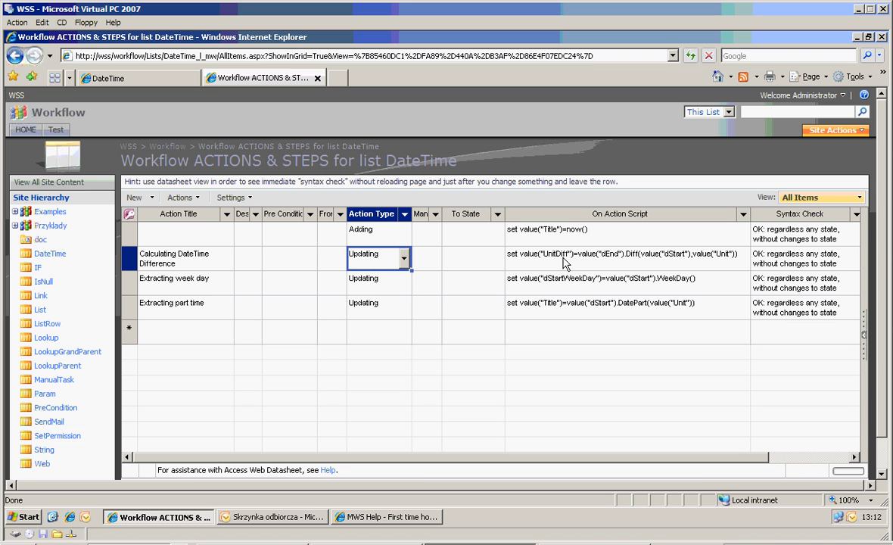
Switch the item's Unit to Second and then Minute, recalculating UnitDiff to 56,137 and Part of DateStart to 23.
left_click(169, 77)
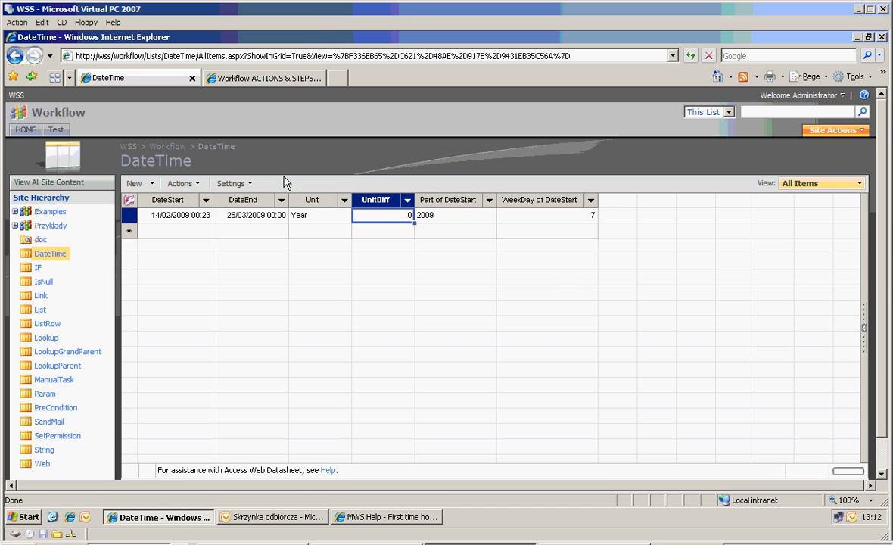
left_click(322, 215)
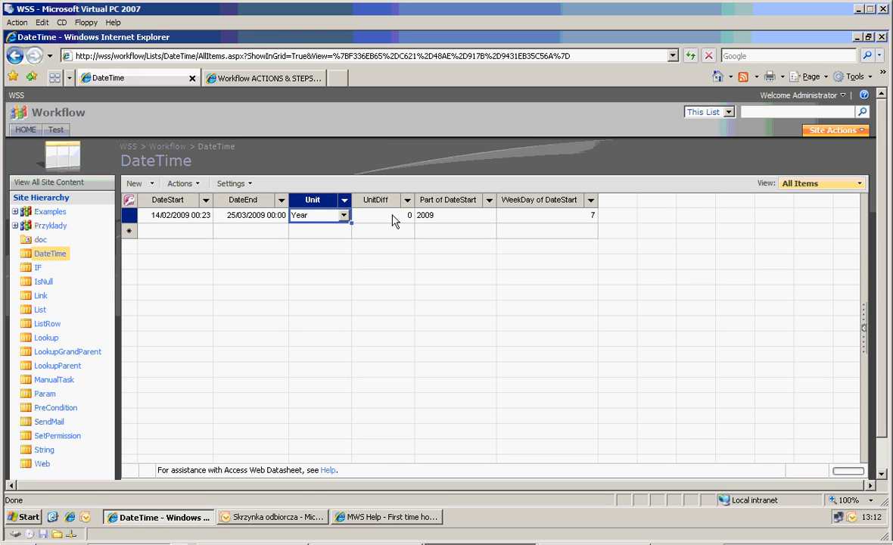
left_click(344, 215)
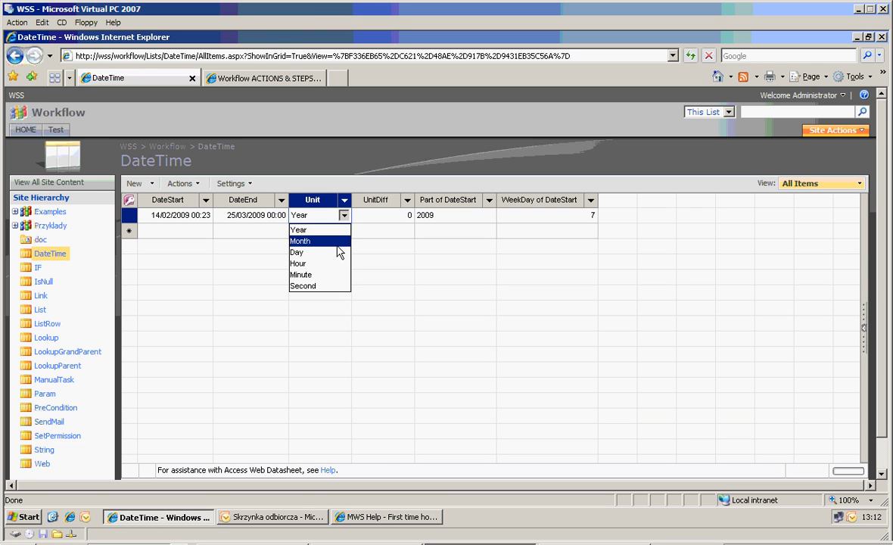
left_click(333, 286)
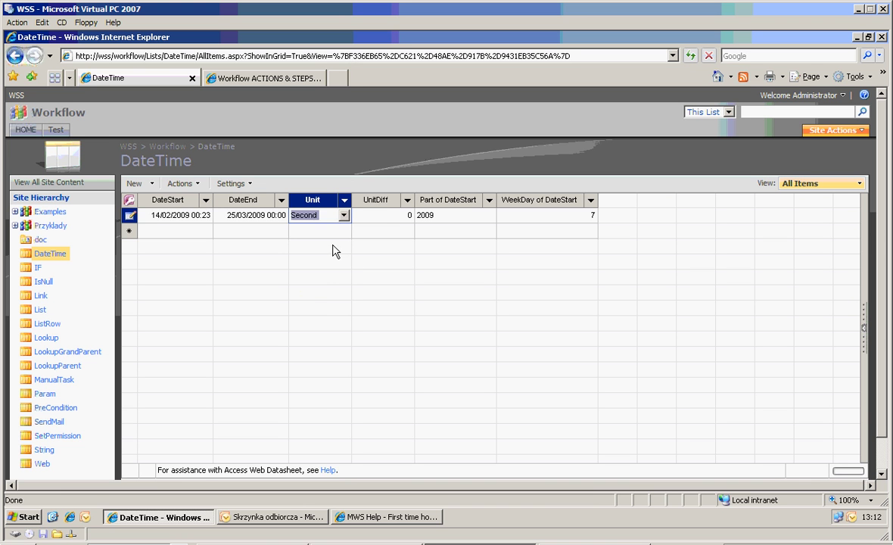
left_click(334, 231)
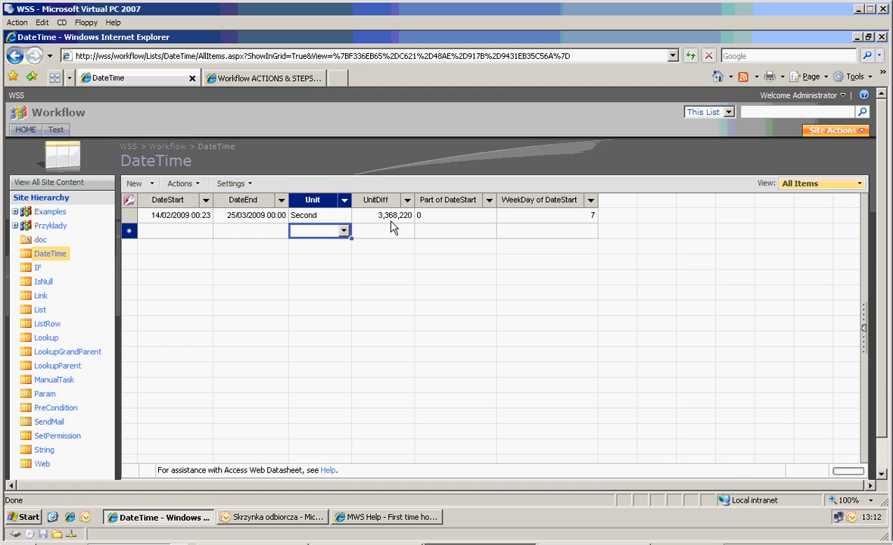
left_click(343, 216)
left_click(344, 216)
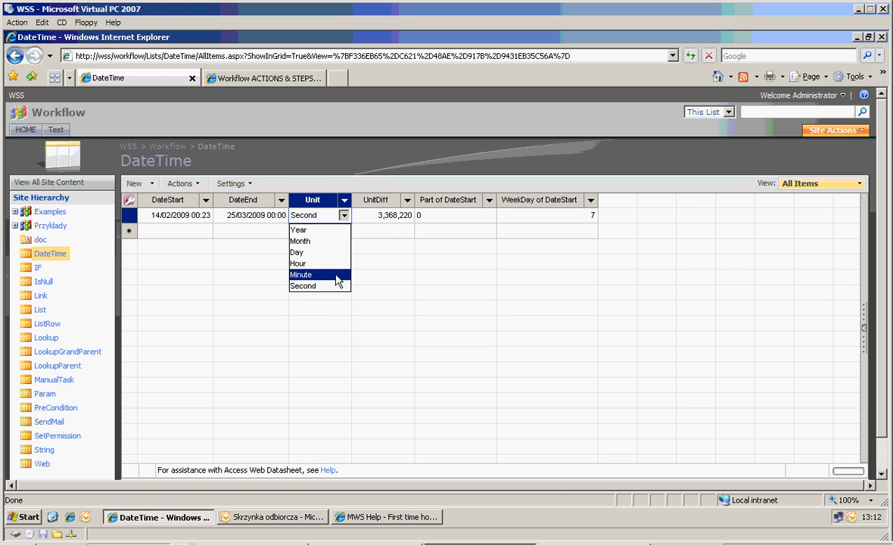
left_click(337, 279)
left_click(341, 231)
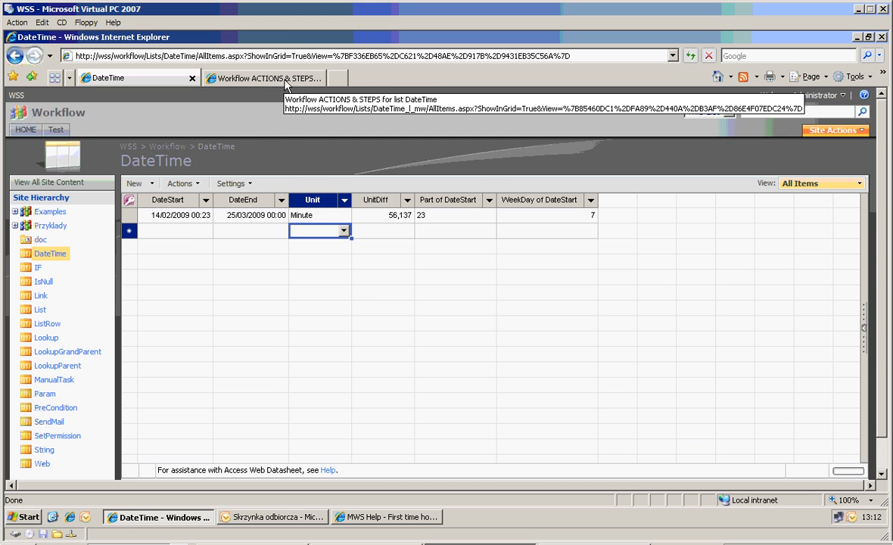
Review the week day action's type and script, and compare the item's WeekDay of DateStart value.
left_click(283, 83)
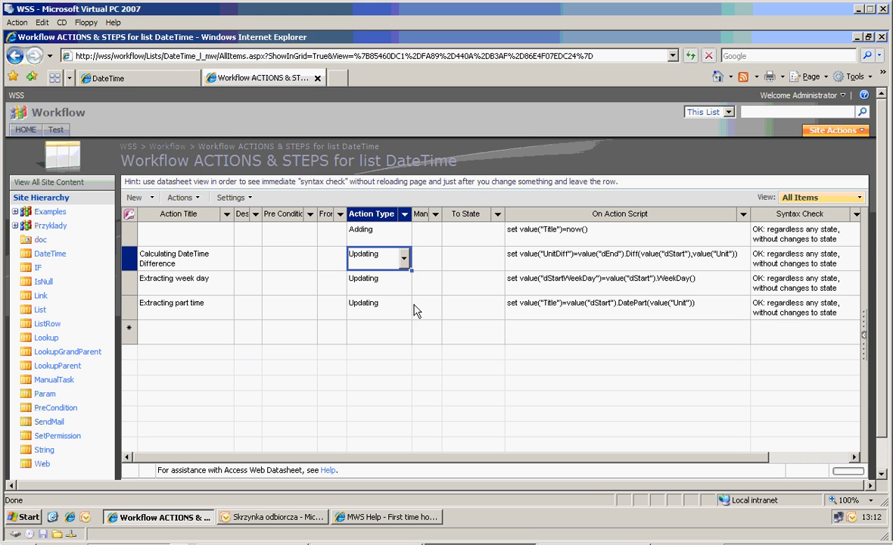
left_click(401, 294)
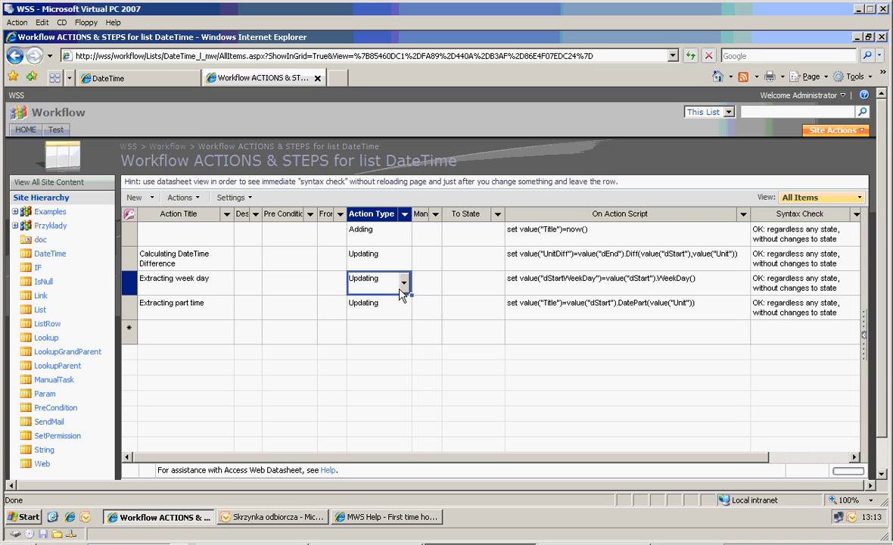
left_click(543, 293)
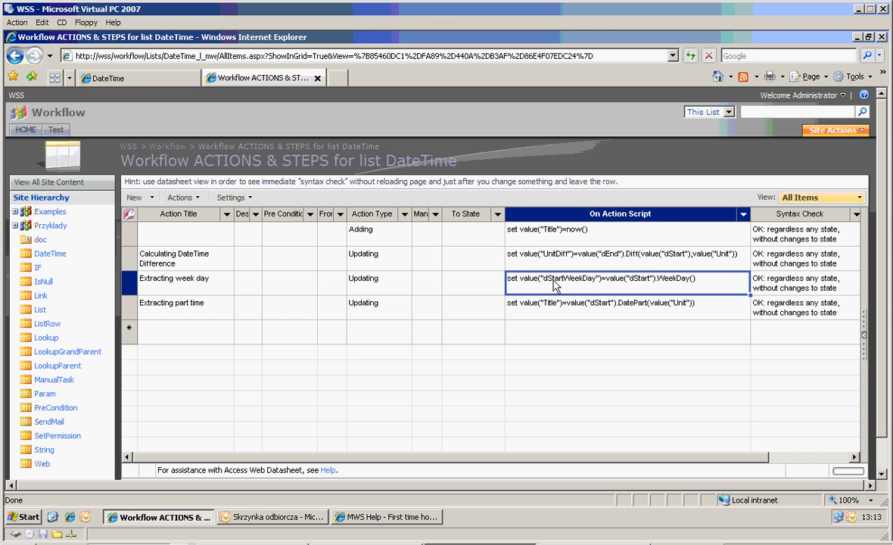
left_click(167, 85)
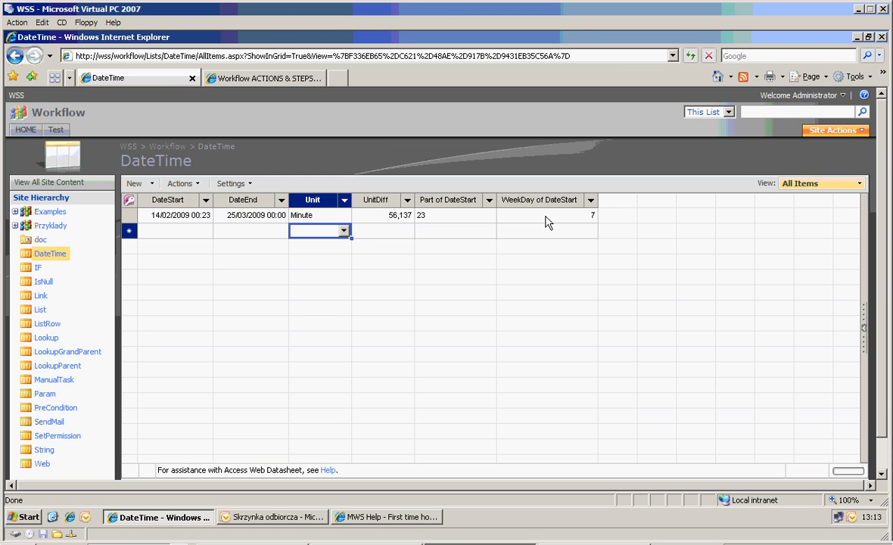
left_click(549, 218)
Examine dStartWeekDay in the week day script and the Extracting part time action's dStart.DatePart(Unit) script.
left_click(303, 78)
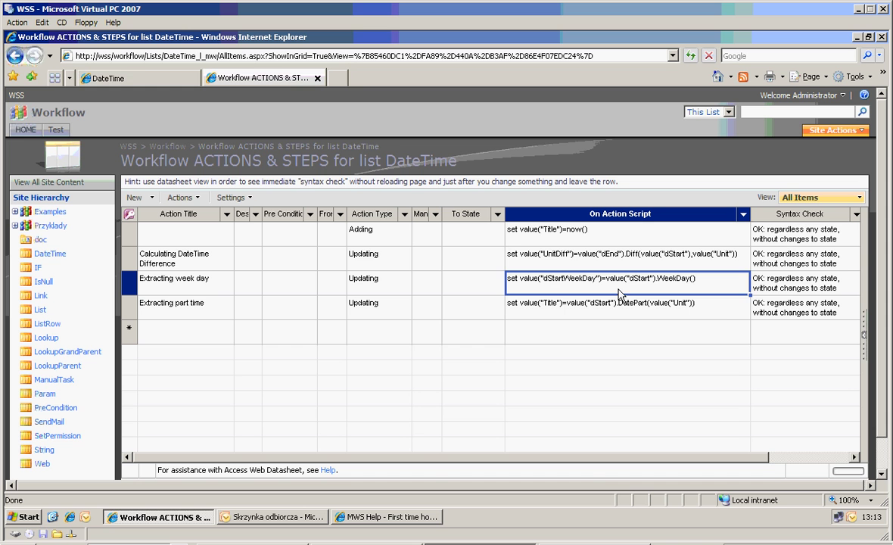
double_click(551, 282)
left_click(548, 282)
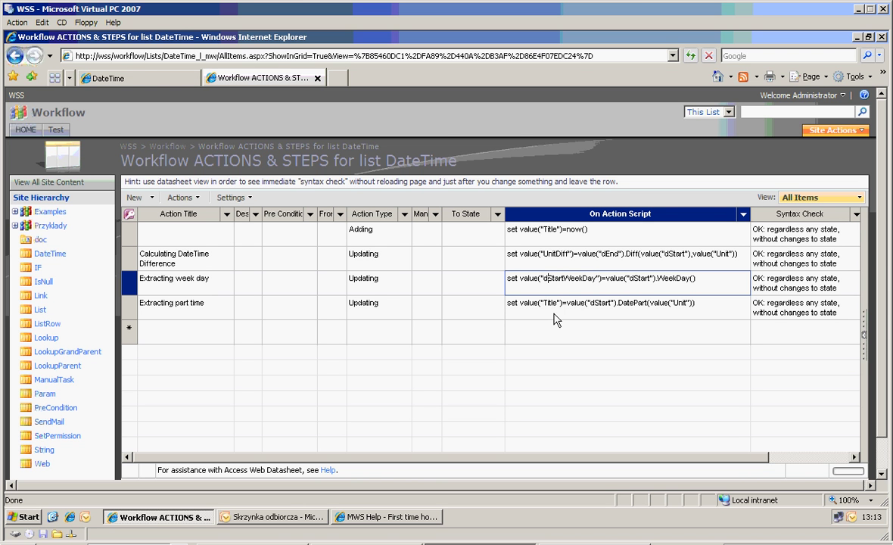
left_click(554, 318)
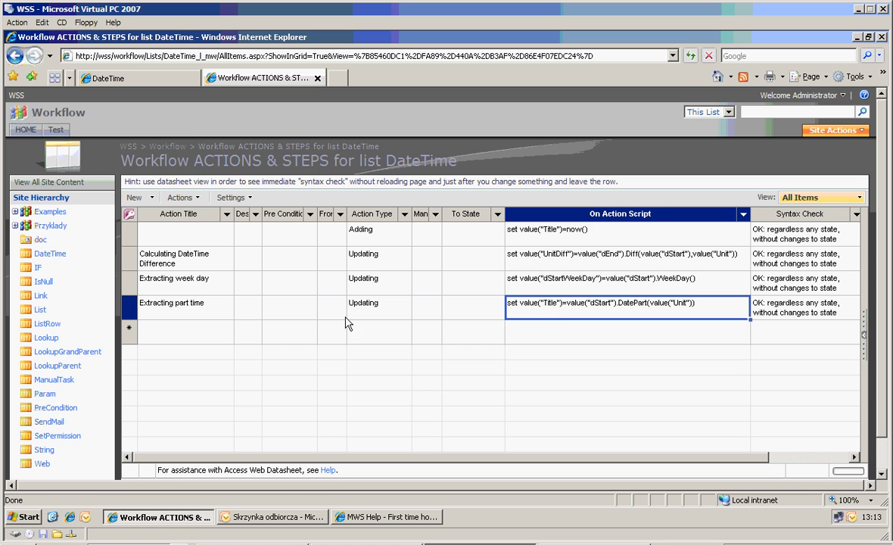
left_click(201, 312)
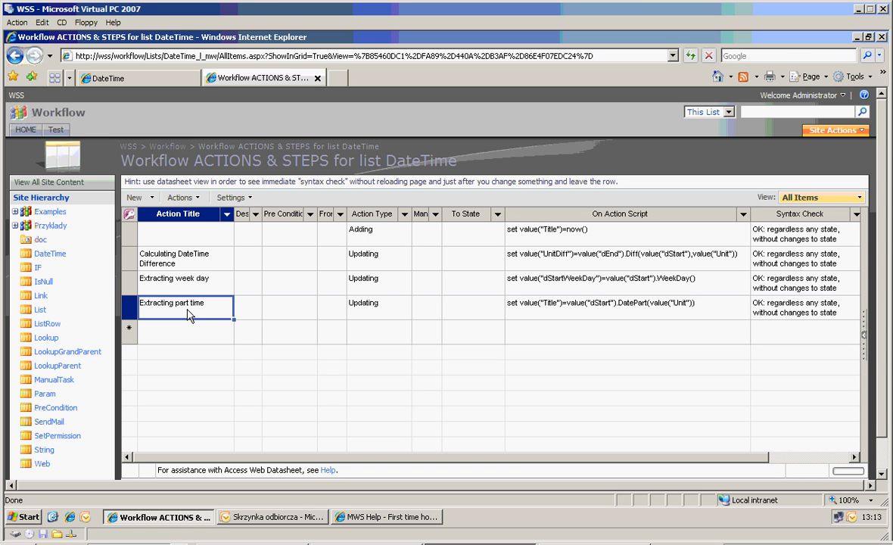
left_click(621, 312)
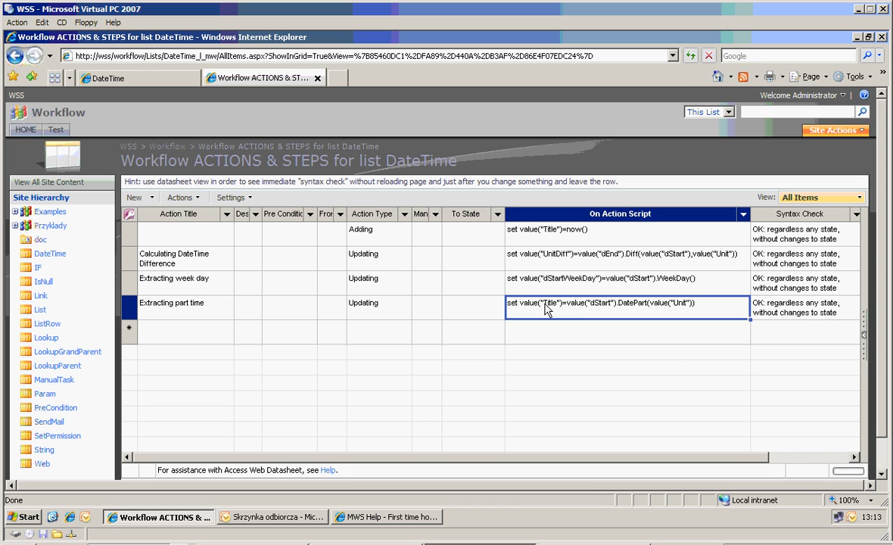
Compare results in the DateTime list, then open the part time and week day scripts for editing.
left_click(190, 80)
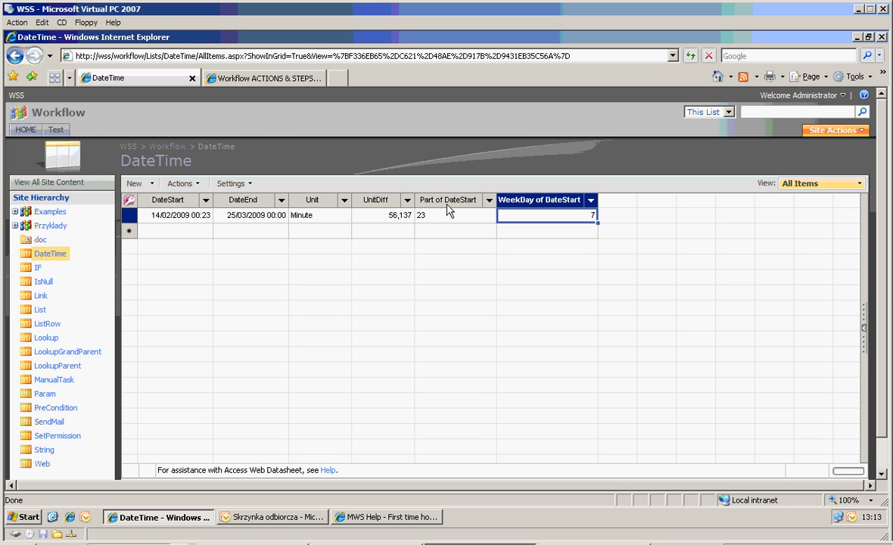
left_click(261, 81)
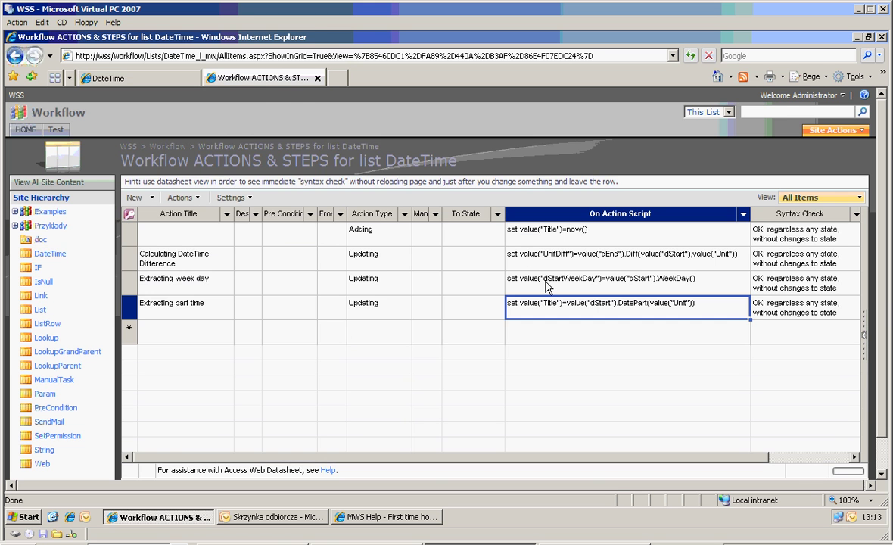
left_click(577, 225)
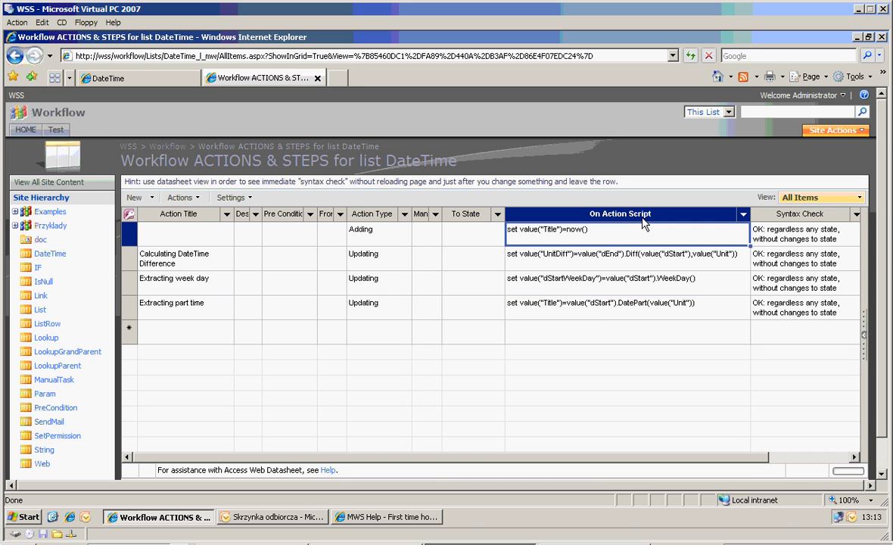
left_click(600, 315)
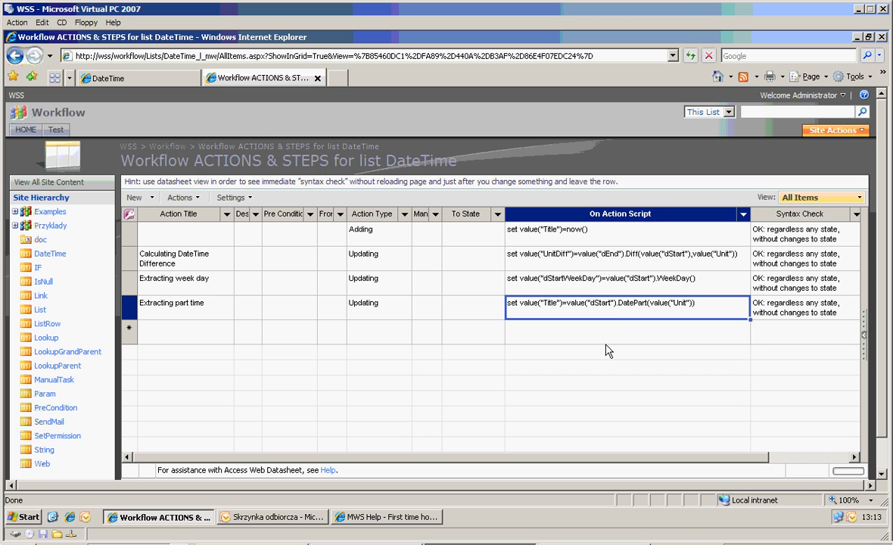
left_click(612, 318)
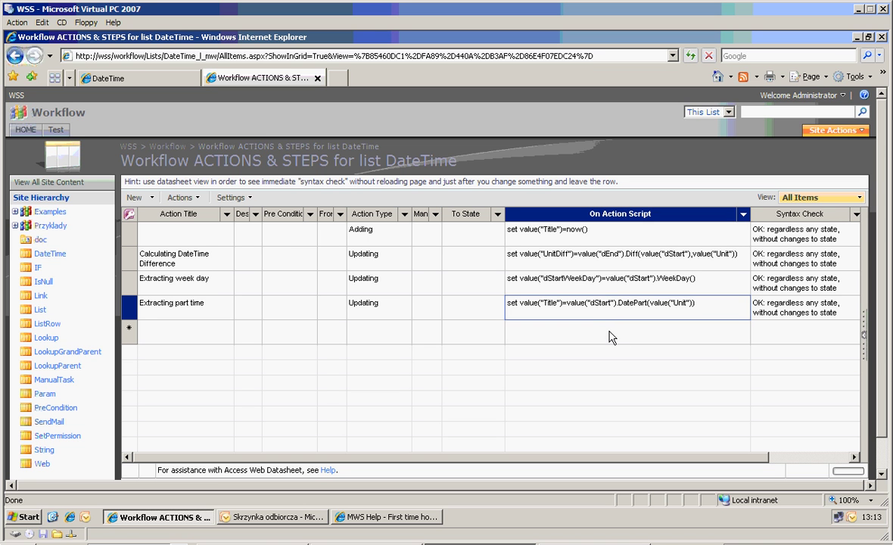
left_click(611, 333)
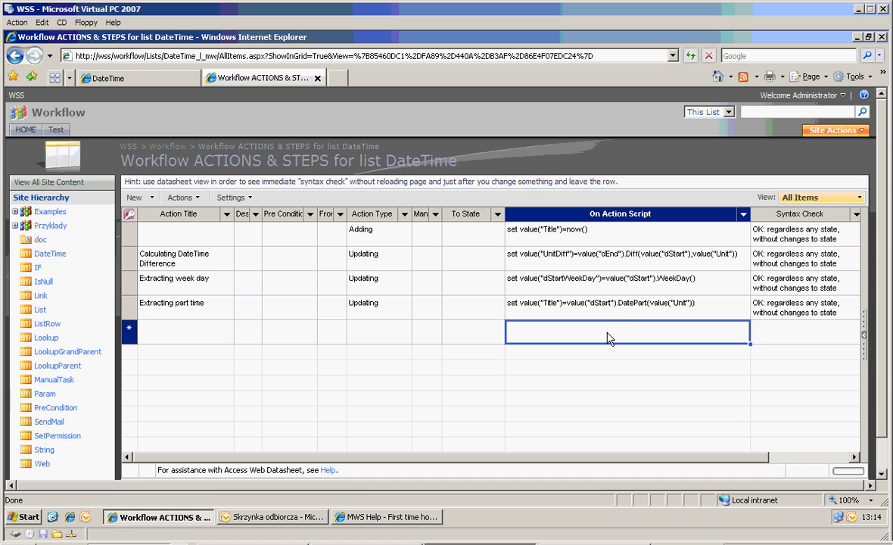
left_click(639, 288)
Copy the week day script line onto a new line at the end of the date difference script.
left_click(703, 286)
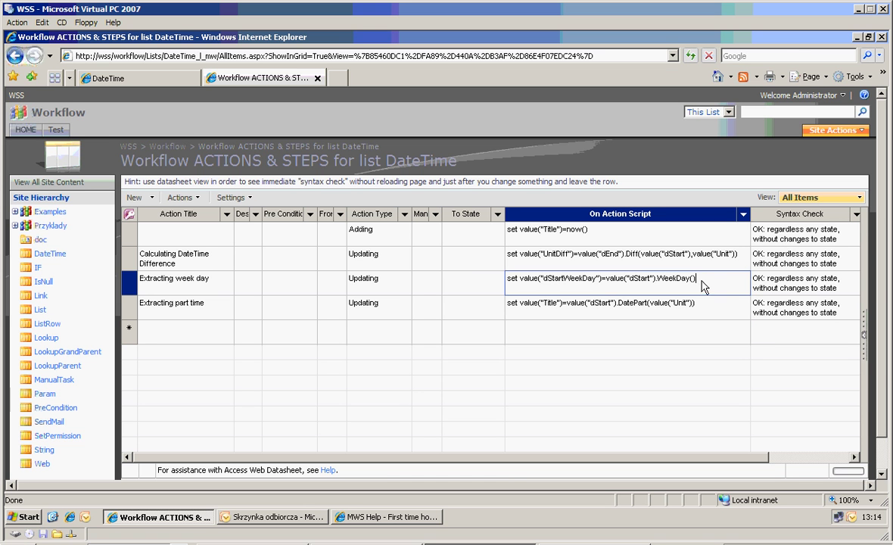
left_click_drag(703, 287, 467, 278)
type("First time how to: Using MWS parameters - for Designers")
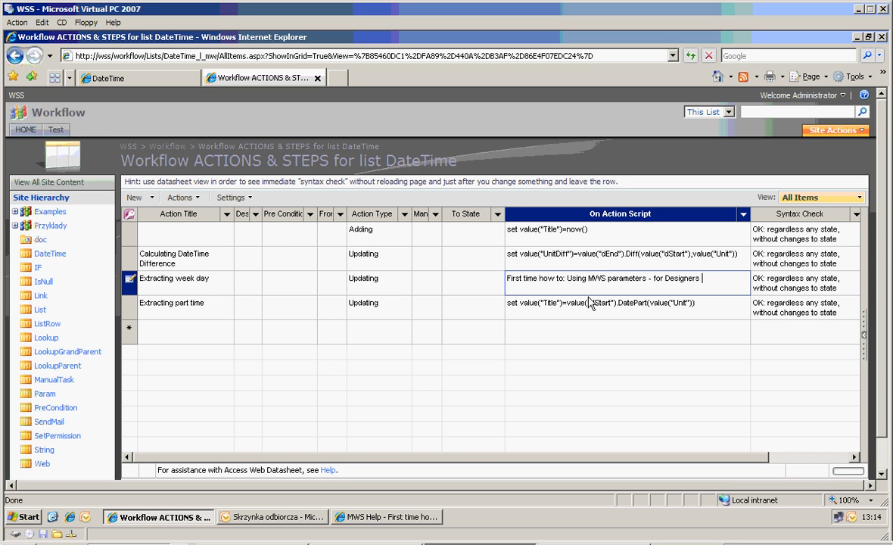
key("ctrl+z")
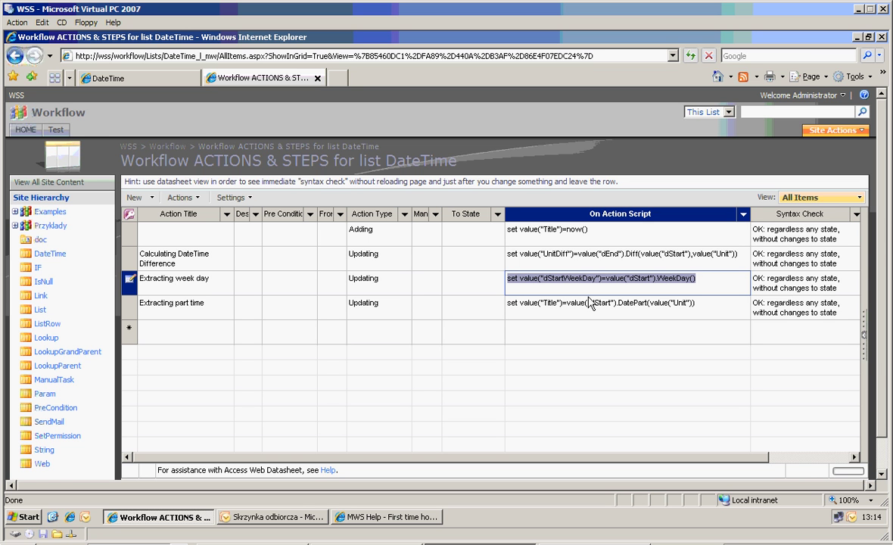
left_click(530, 254)
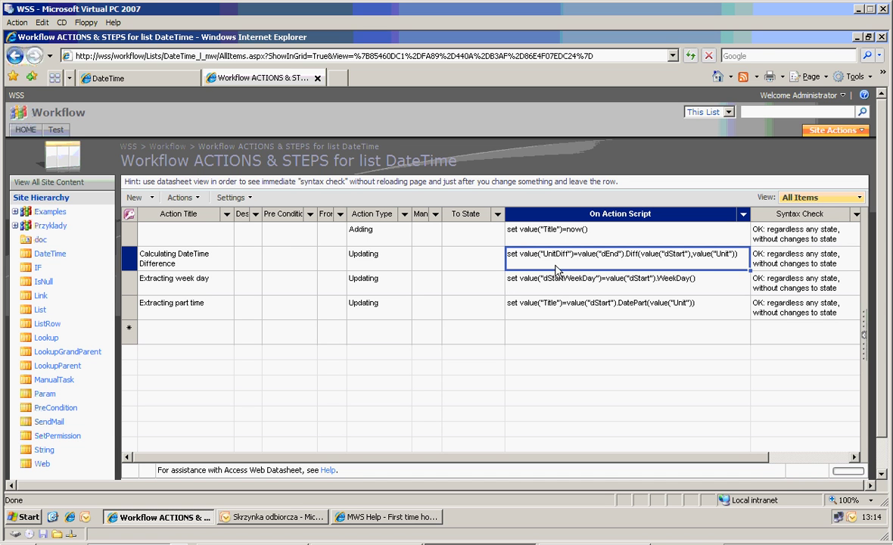
left_click(534, 277)
left_click_drag(695, 278, 493, 278)
key("ctrl+c")
left_click(746, 258)
key("ctrl+Return")
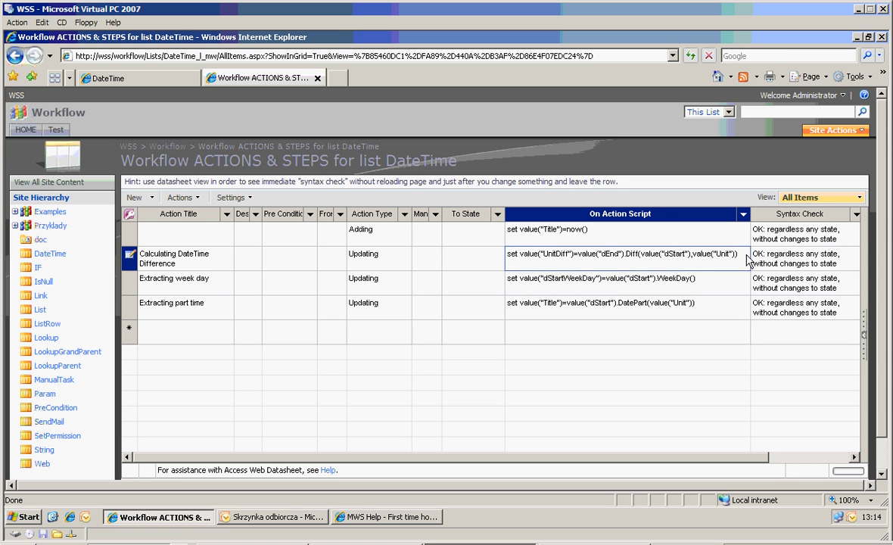
key("ctrl+v")
Append the part time script so the date difference action holds a three-line script.
left_click(696, 302)
left_click_drag(697, 303, 483, 309)
left_click(674, 256)
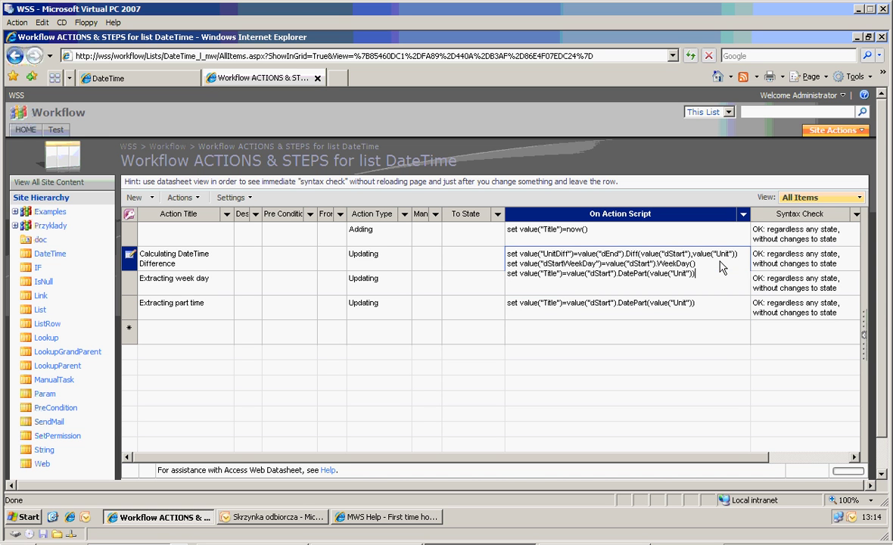
left_click(628, 279)
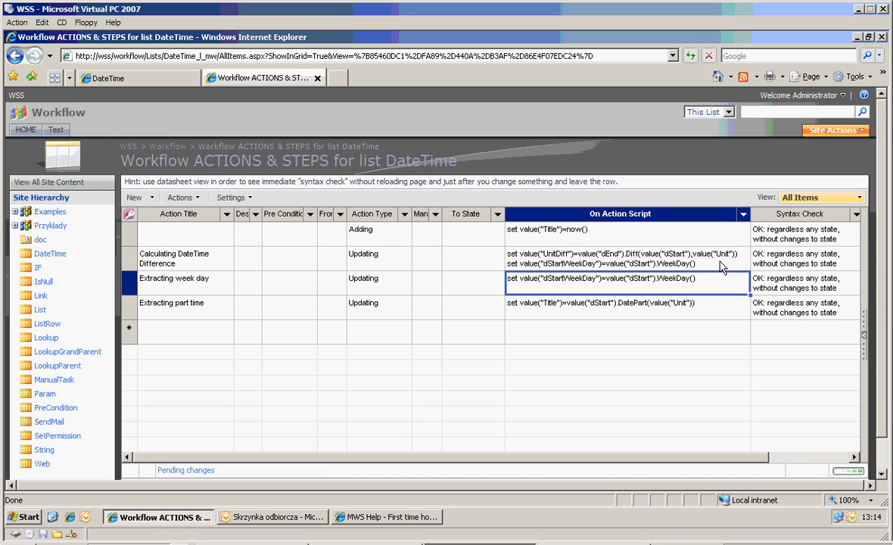
Clear the Calculating DateTime Difference title and delete the week day and part time actions.
left_click(158, 257)
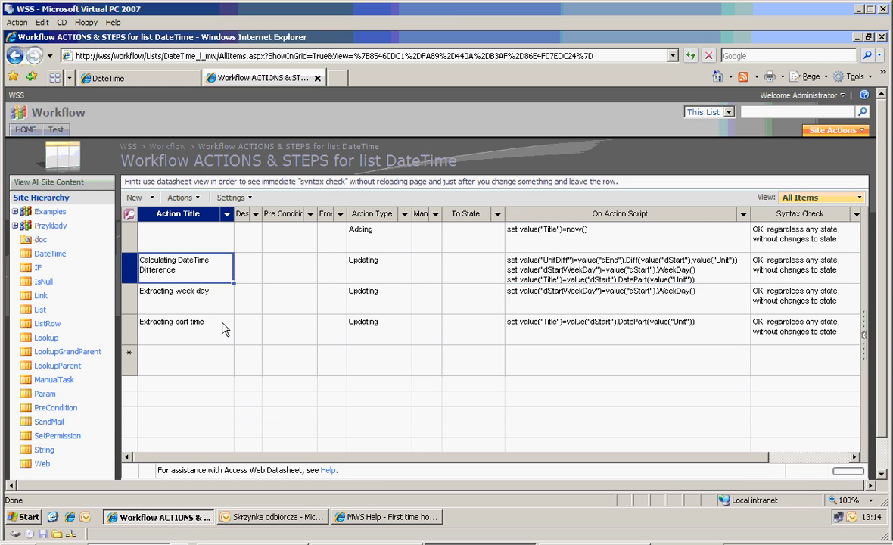
key("Delete")
key("Down")
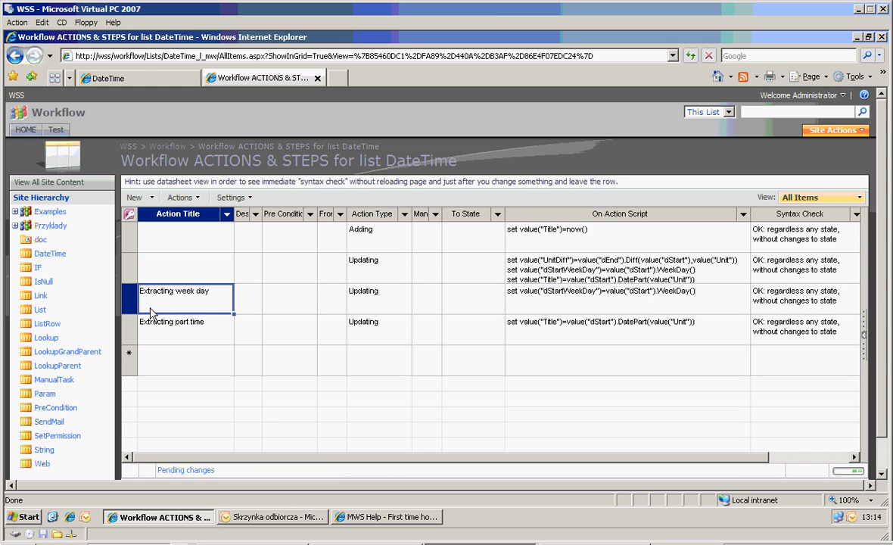
key("shift+Down")
right_click(121, 300)
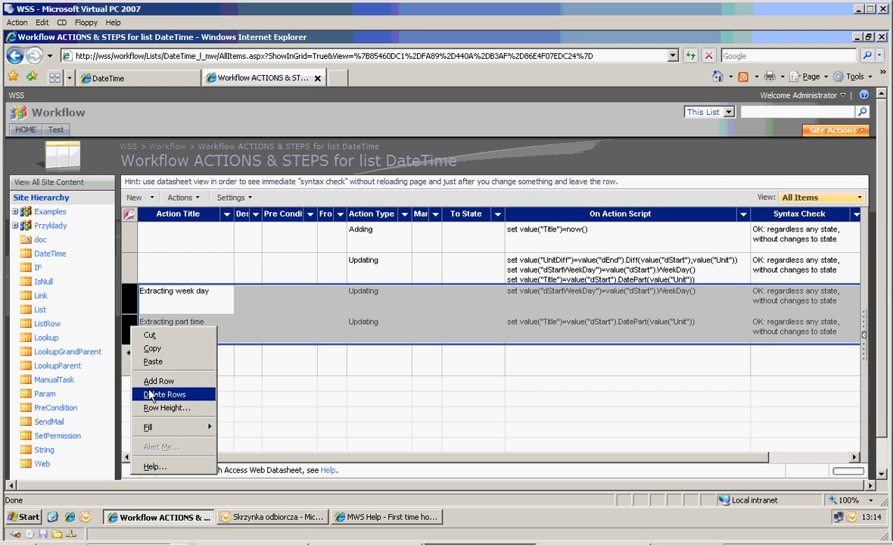
left_click(150, 394)
left_click(401, 314)
Enlarge the rows to display all lines of the merged Updating script.
left_click(549, 274)
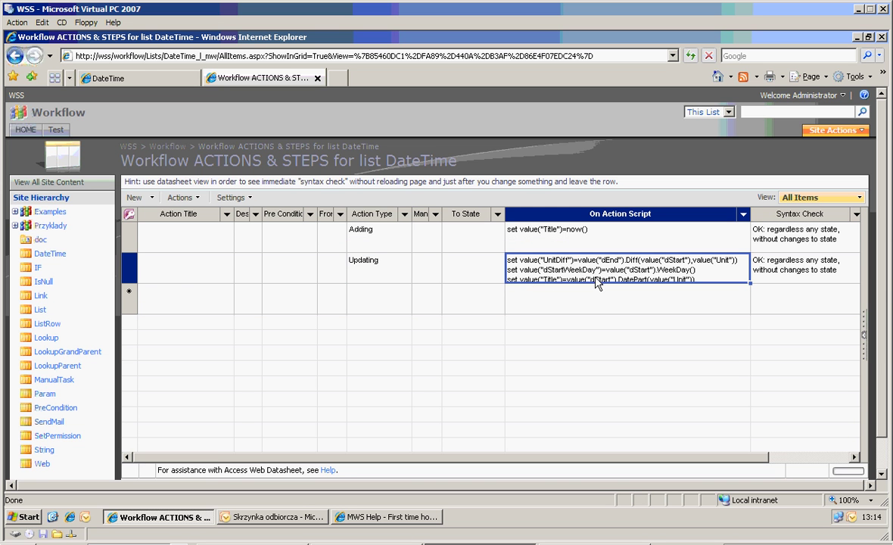
left_click_drag(134, 284, 134, 297)
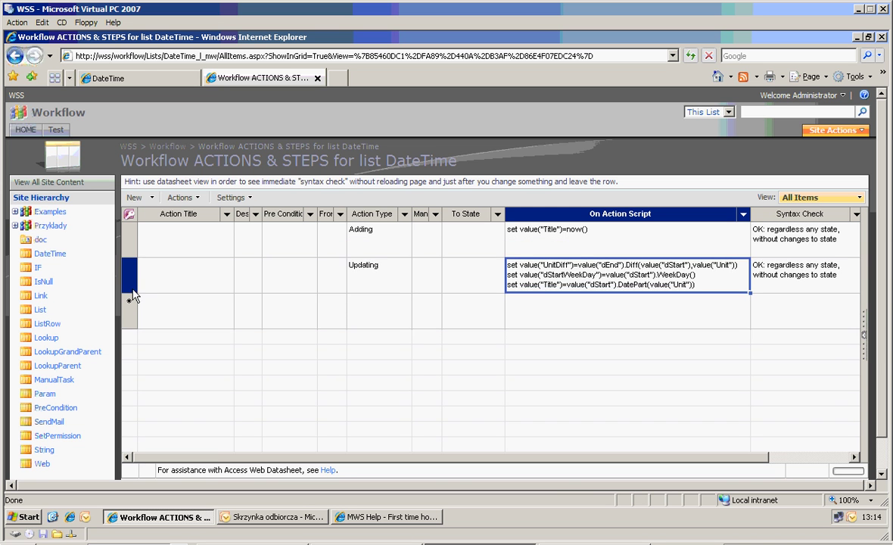
left_click(542, 311)
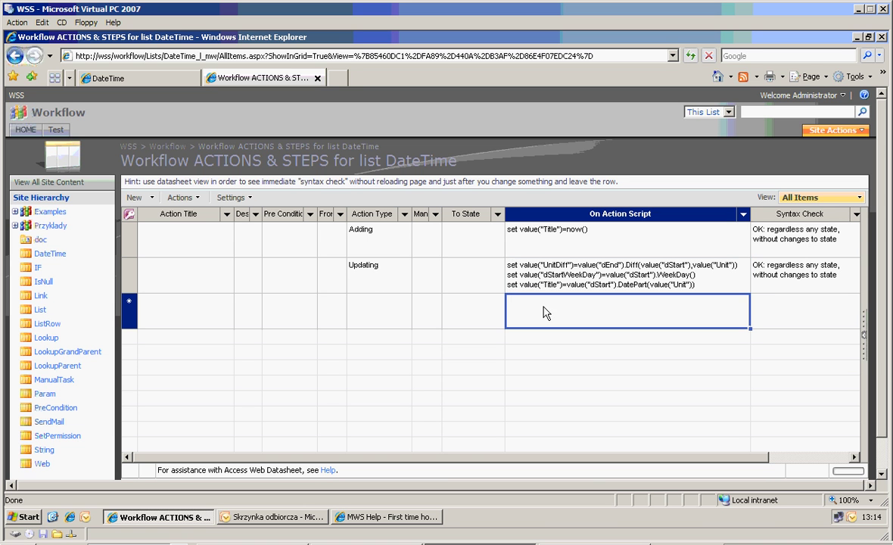
left_click(377, 290)
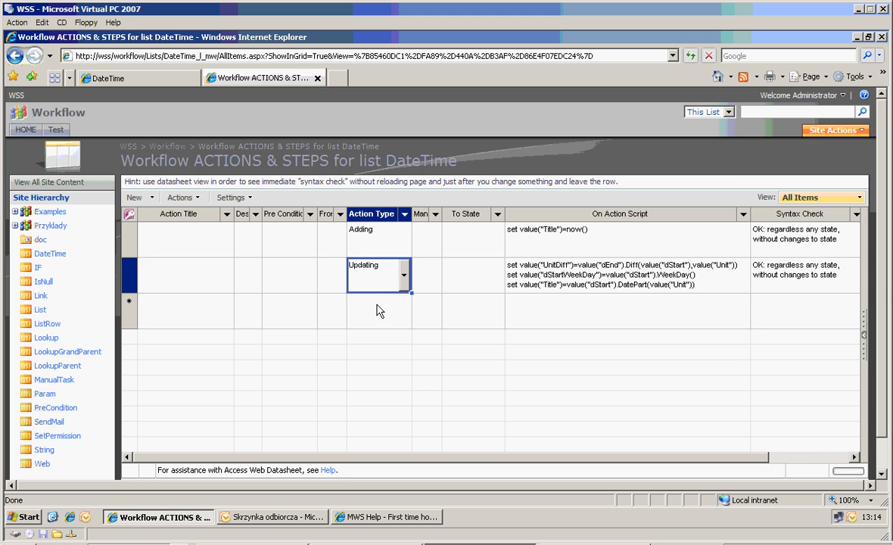
left_click(380, 315)
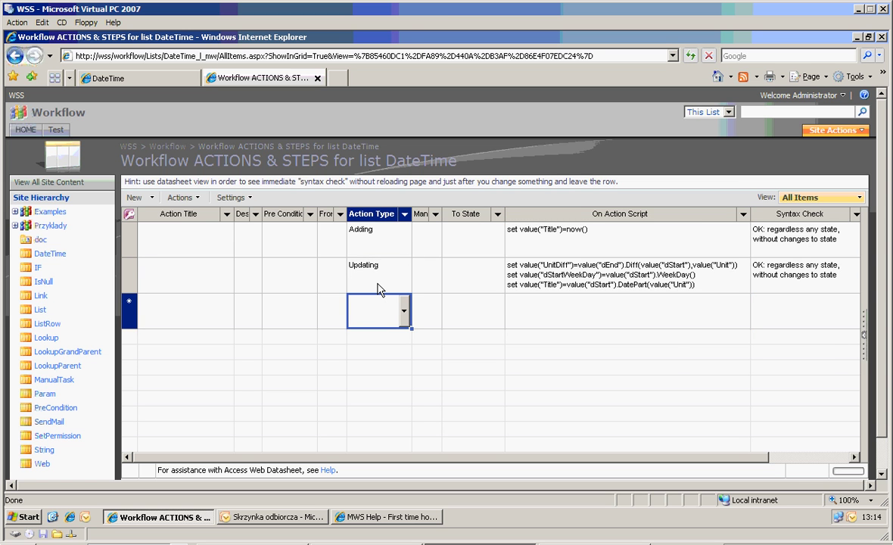
left_click(162, 79)
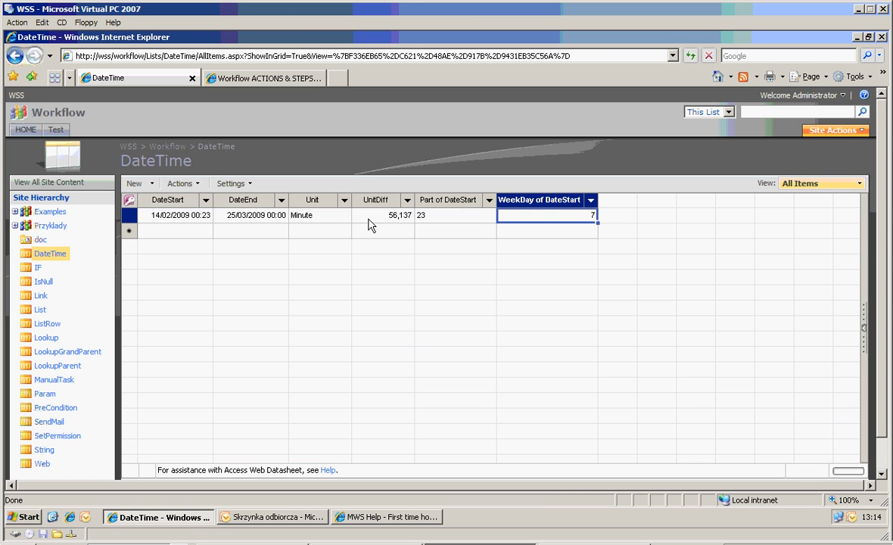
Switch the item's Unit to Month and then Day so UnitDiff shows 38, then minimize the list window.
left_click(342, 216)
left_click(344, 216)
left_click(335, 241)
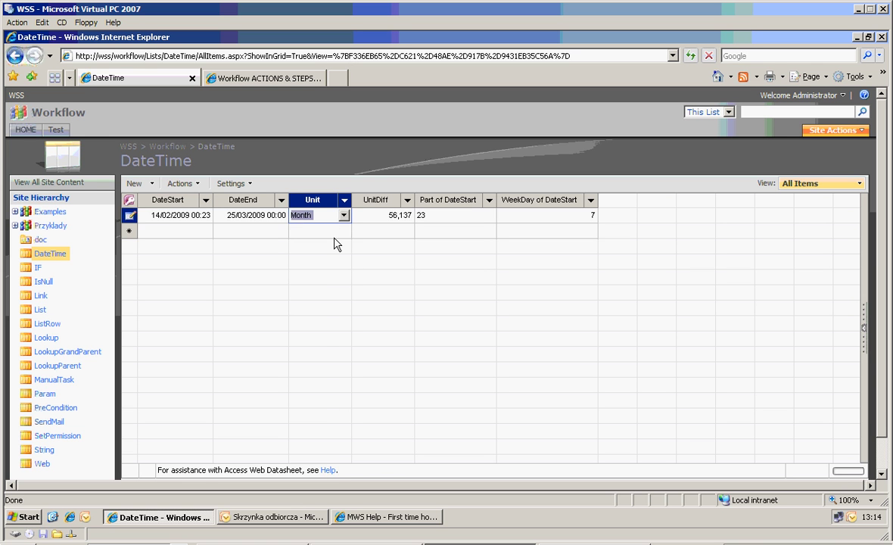
left_click(341, 231)
left_click(342, 218)
left_click(344, 216)
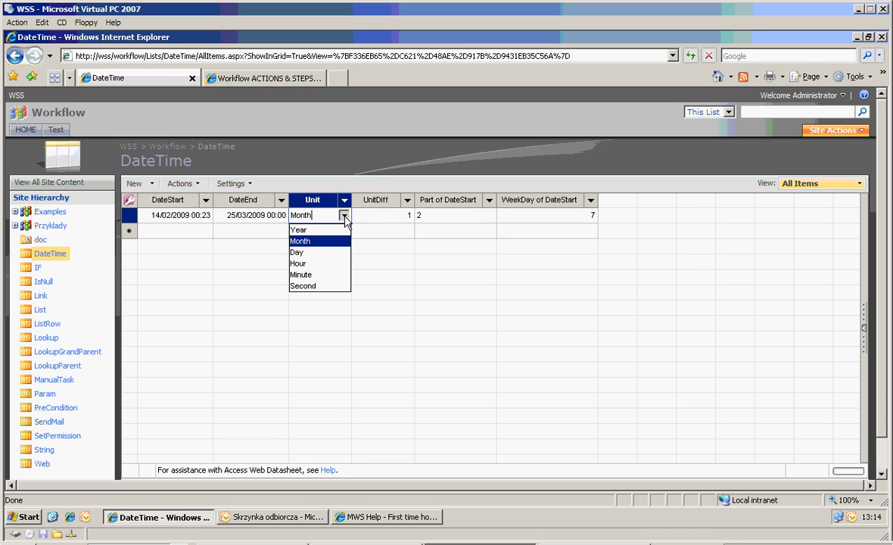
left_click(336, 252)
left_click(341, 231)
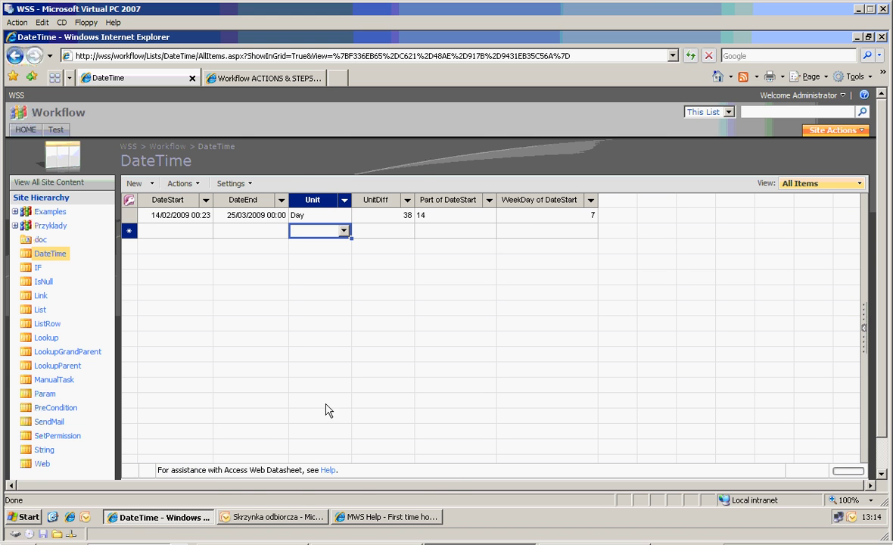
left_click(190, 517)
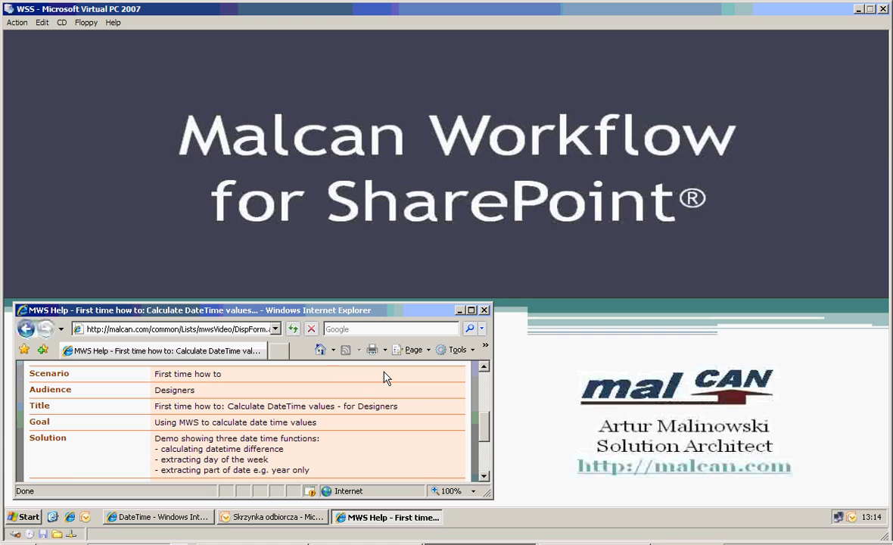